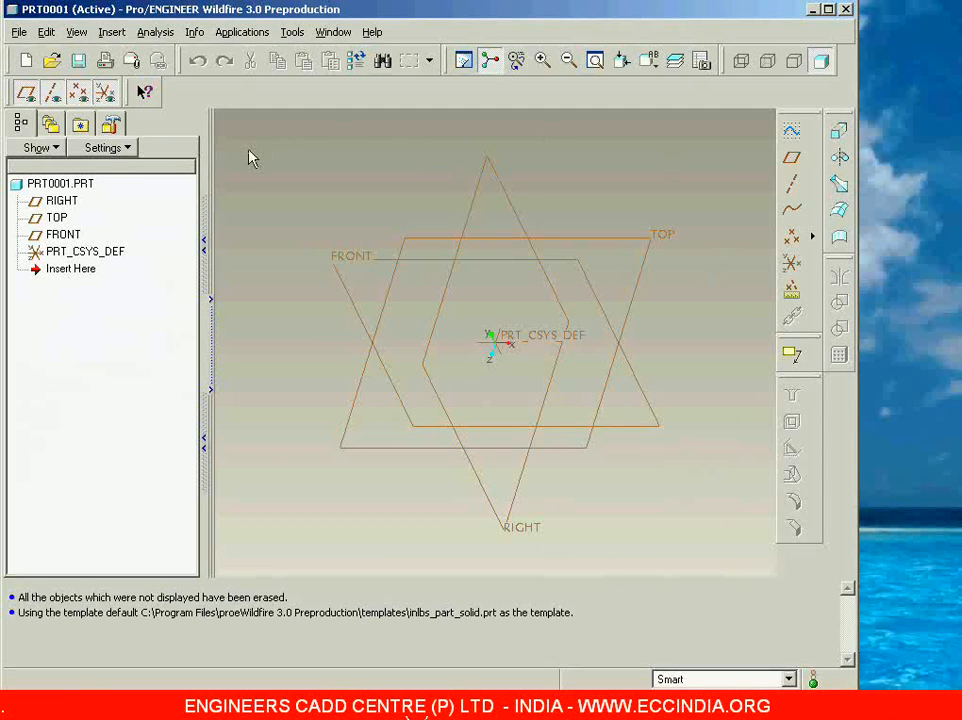
- Start a helical sweep protrusion and move its definition and attribute windows beside the datum planes
left_click(108, 36)
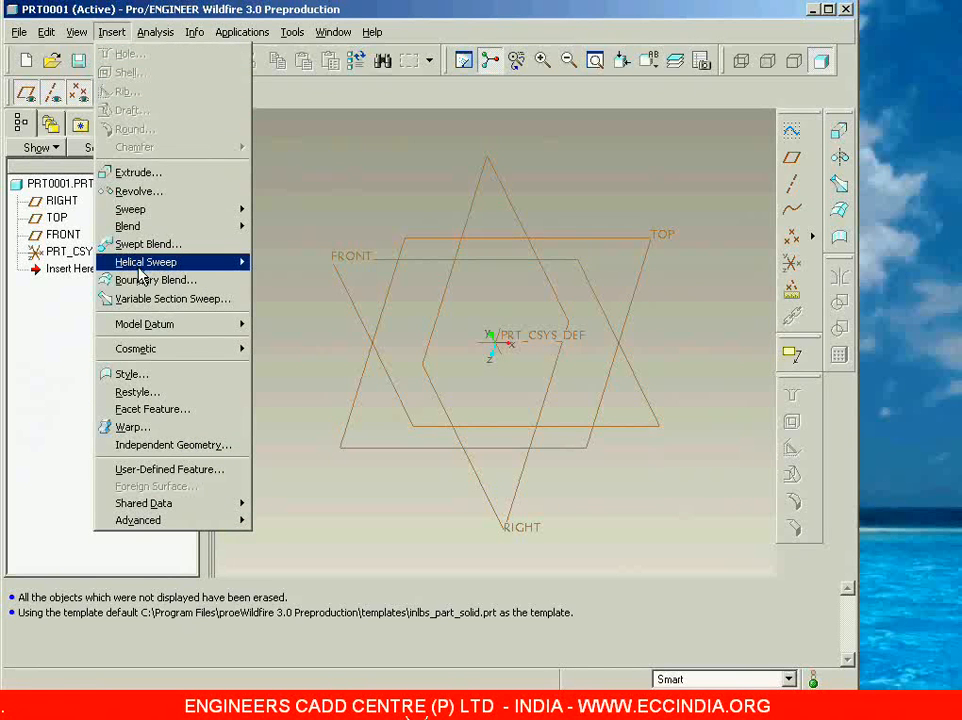
mouse_move(141, 268)
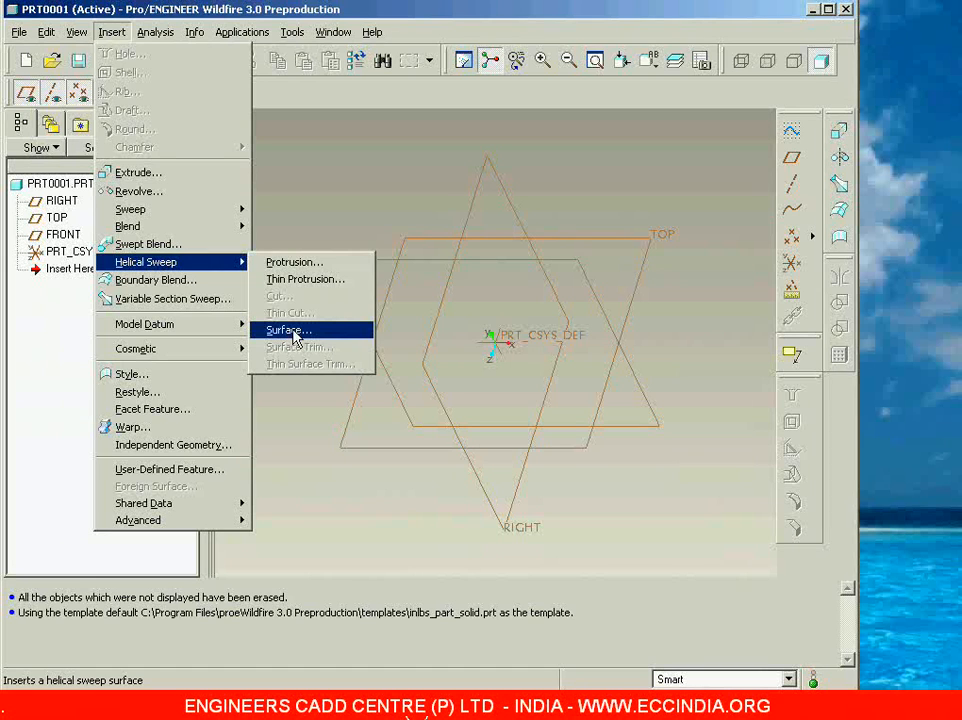
left_click(300, 264)
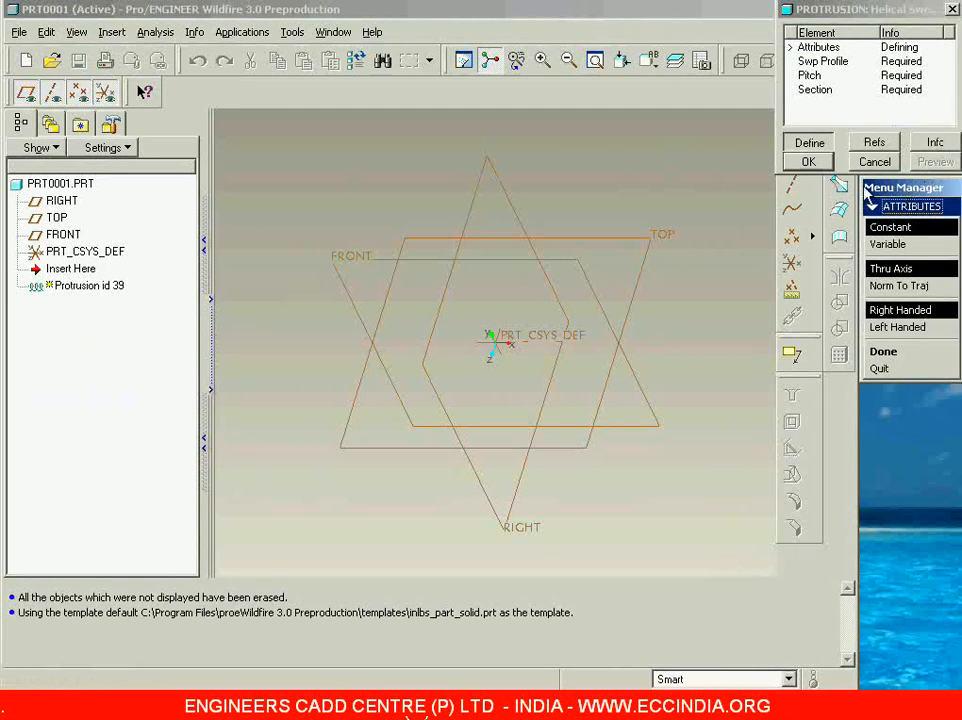
left_click_drag(875, 187, 725, 227)
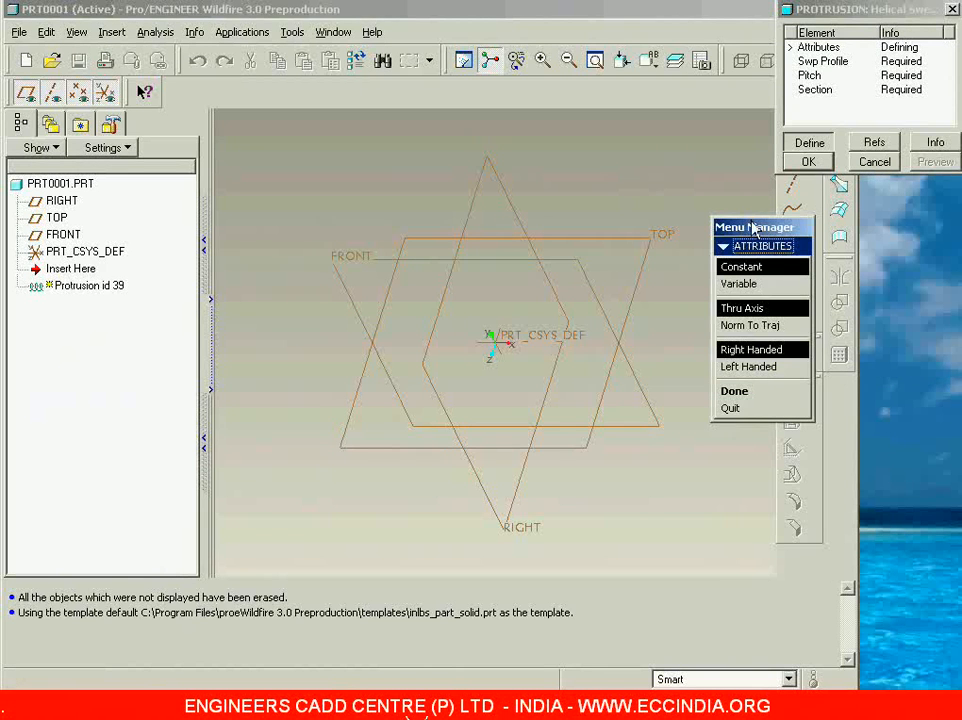
left_click_drag(879, 14, 762, 26)
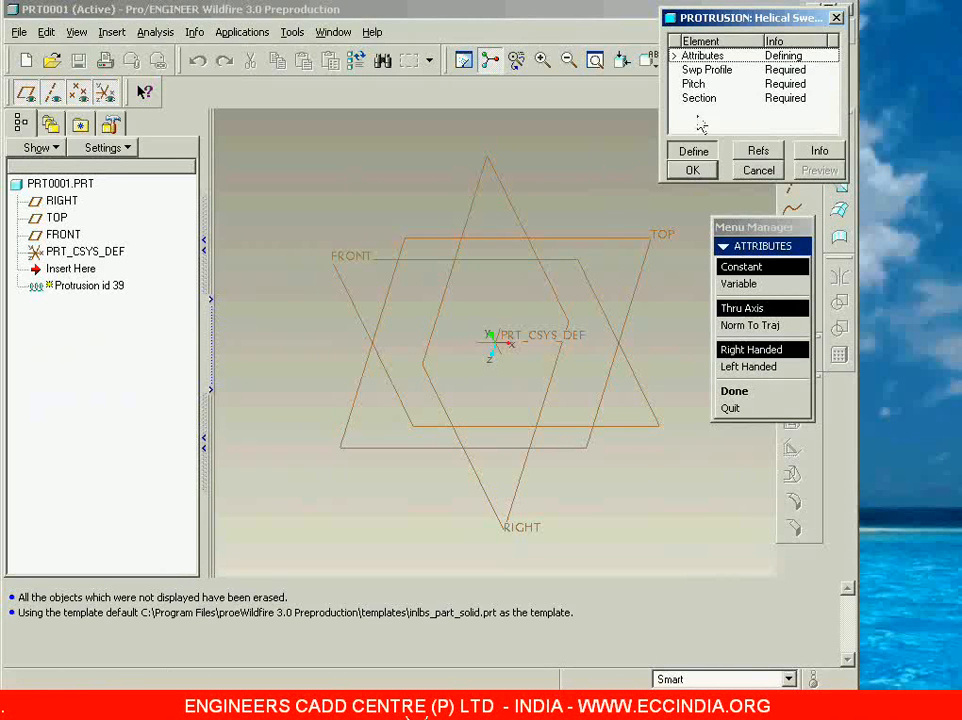
left_click_drag(747, 17, 752, 3)
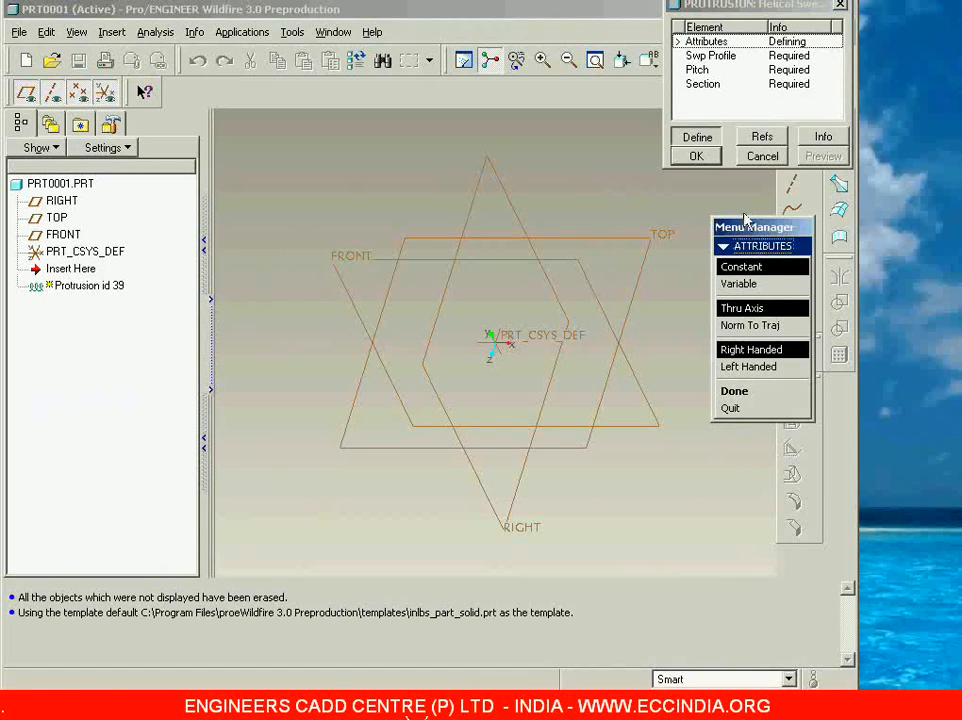
left_click_drag(750, 231, 738, 185)
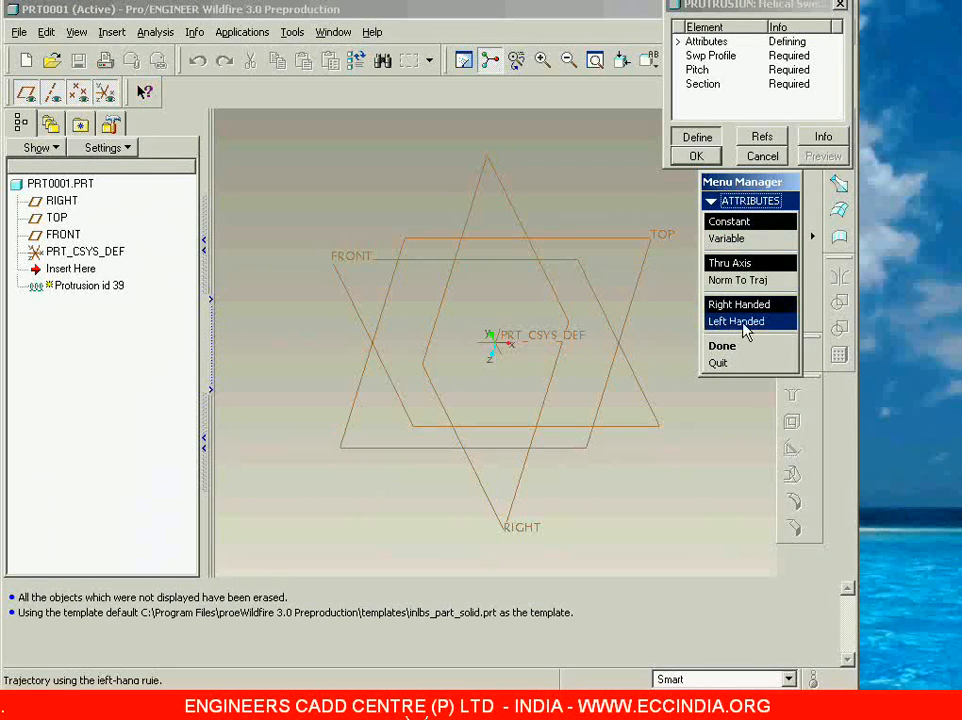
- Define the helical sweep attributes as constant pitch, through axis and right-handed
left_click(732, 240)
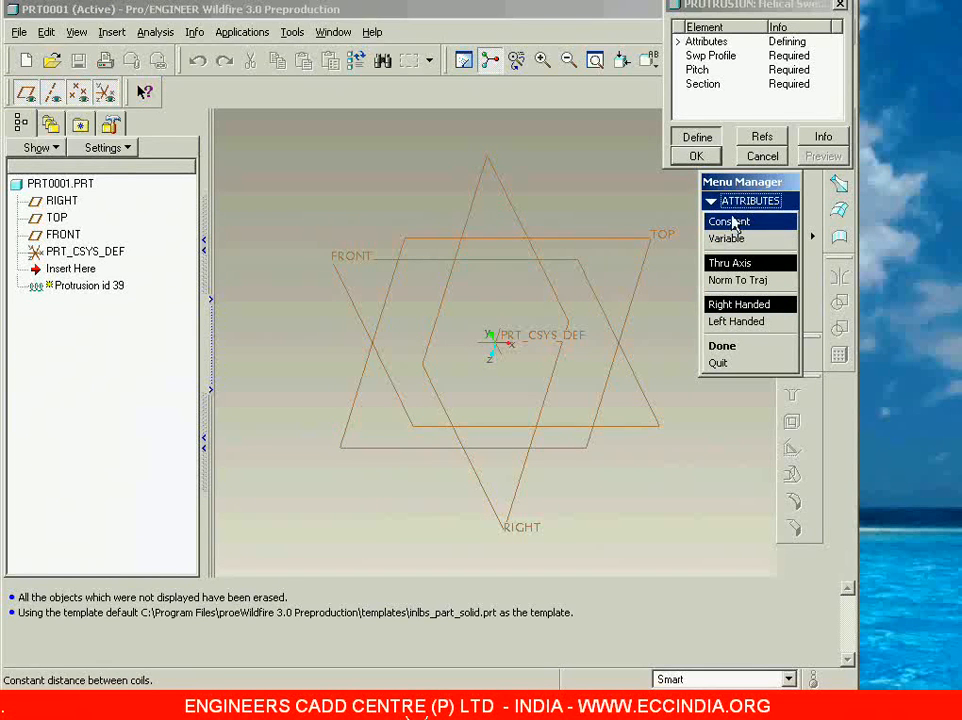
left_click(732, 226)
left_click(728, 240)
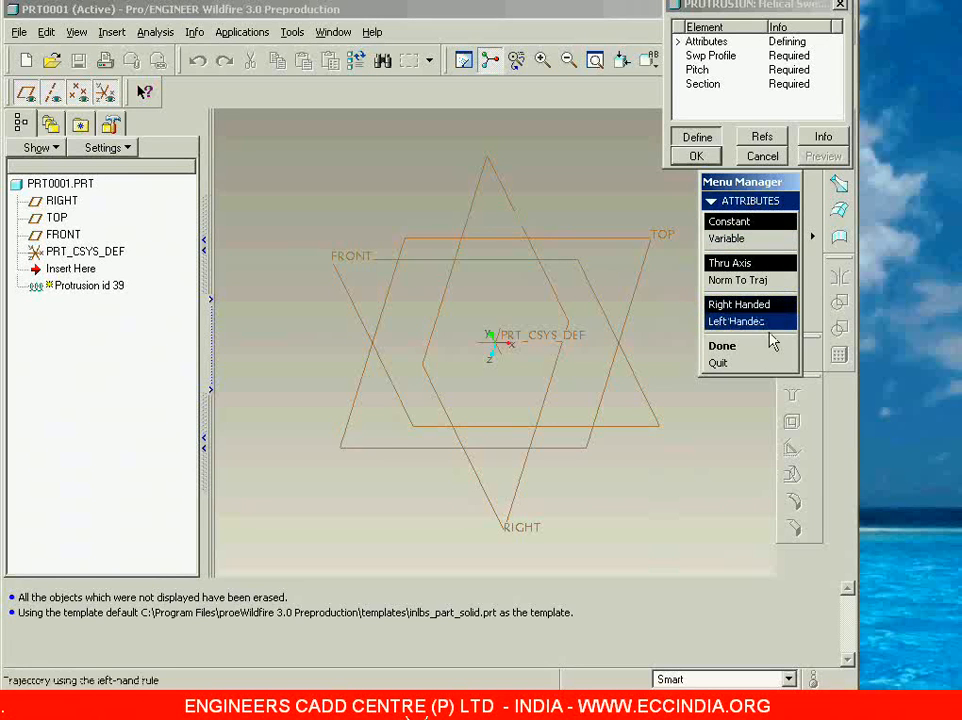
left_click(745, 352)
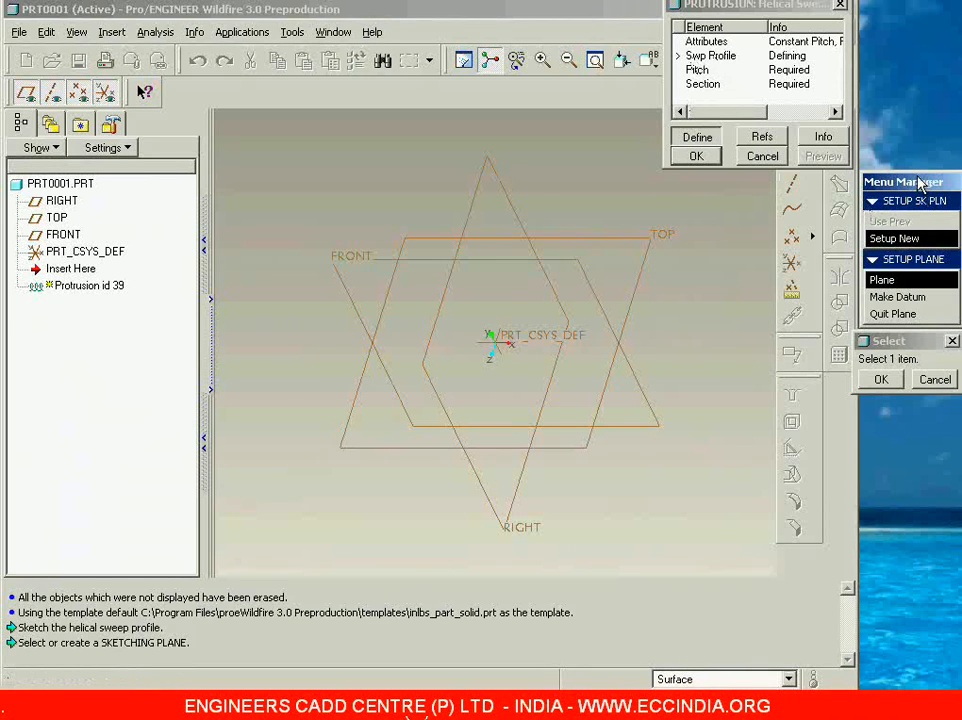
- Use the FRONT datum plane as the sweep profile's sketching plane with the default viewing direction and orientation
left_click_drag(928, 184, 794, 205)
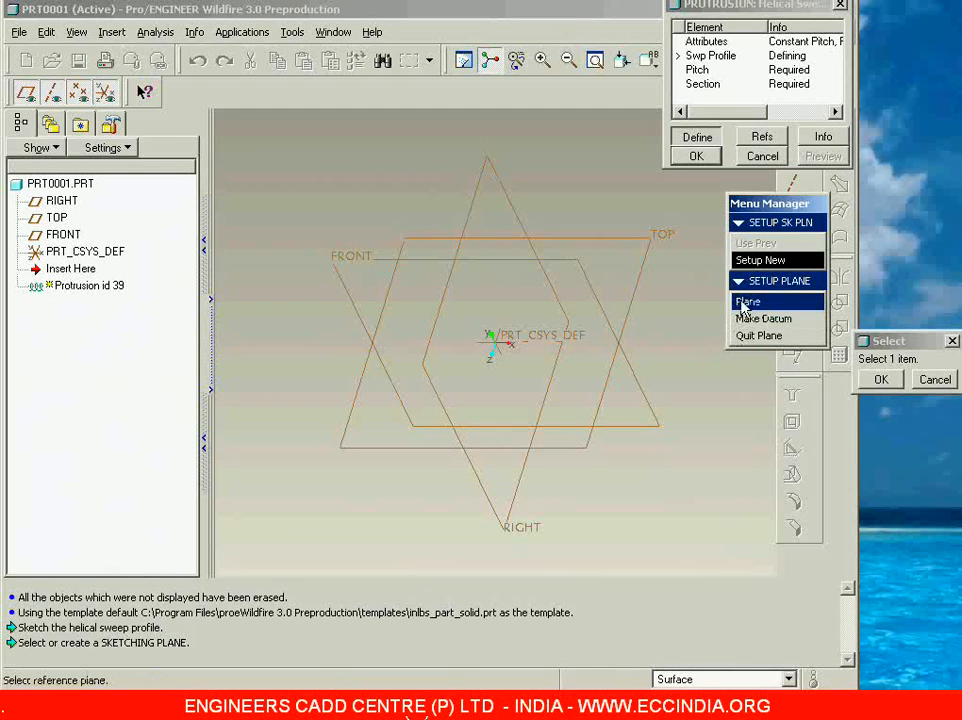
left_click(643, 400)
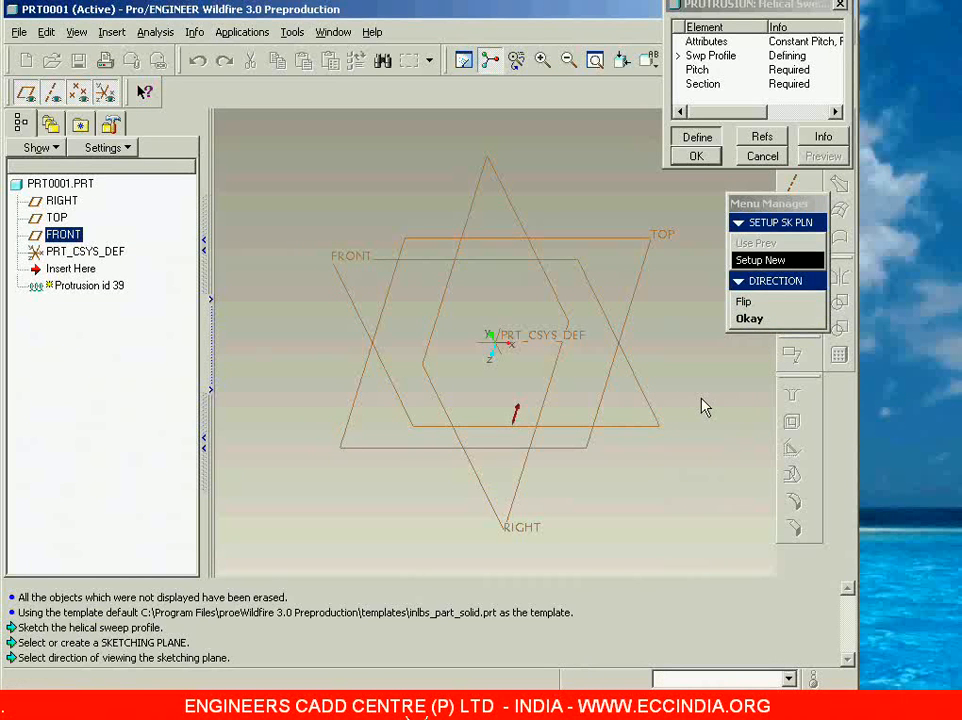
left_click(764, 324)
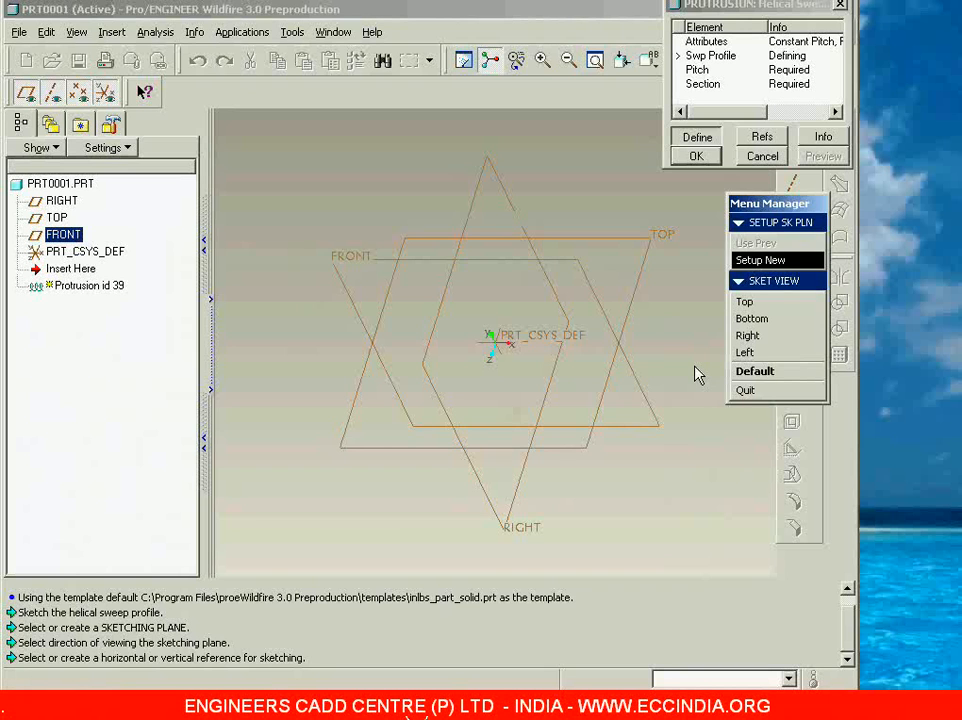
left_click(756, 371)
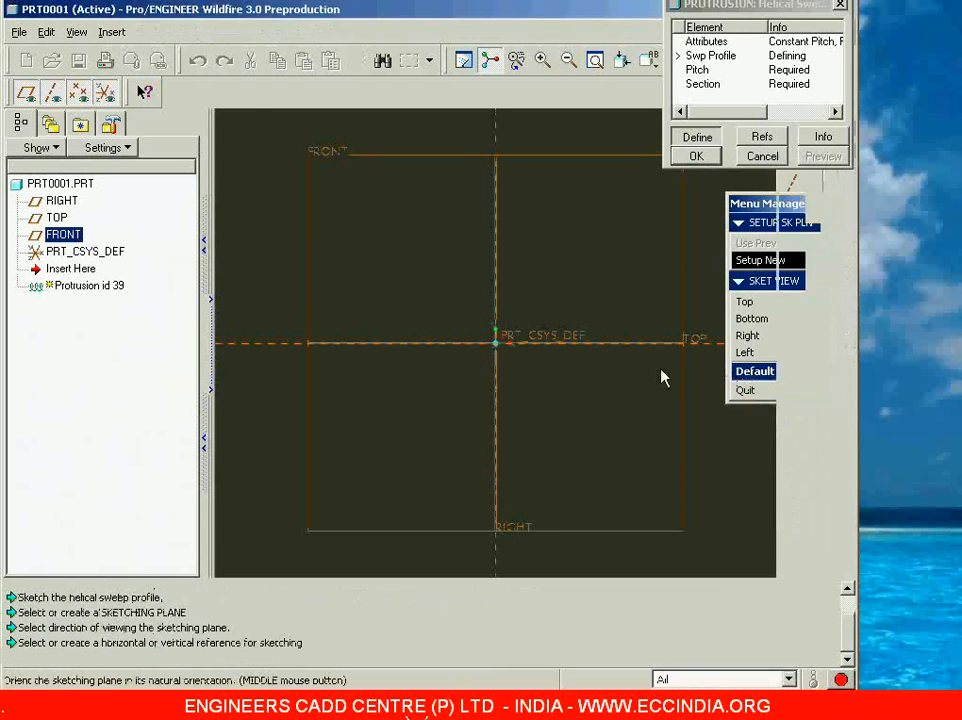
- Sketch a vertical centerline along the RIGHT datum reference as the helix axis, with the sweep definition window moved aside
left_click(739, 6)
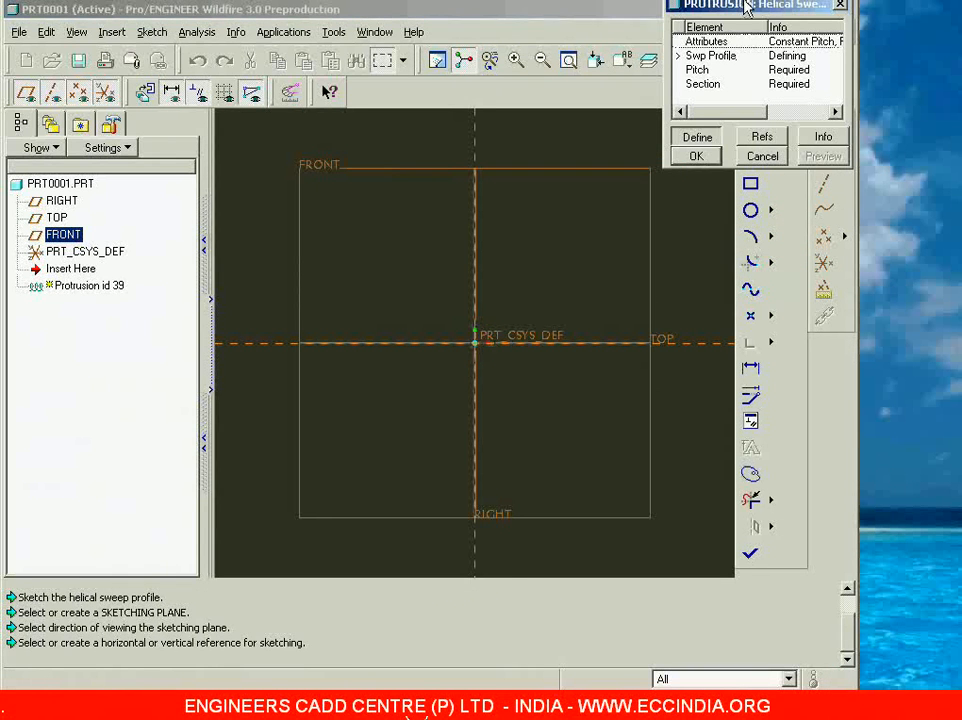
left_click_drag(739, 6, 871, 6)
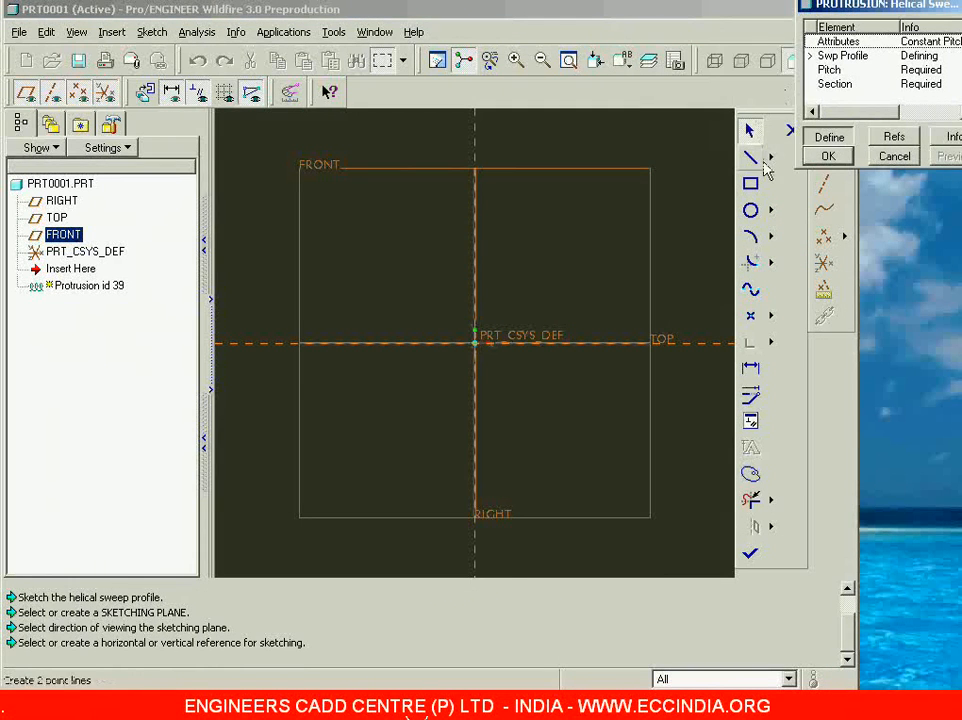
left_click(770, 157)
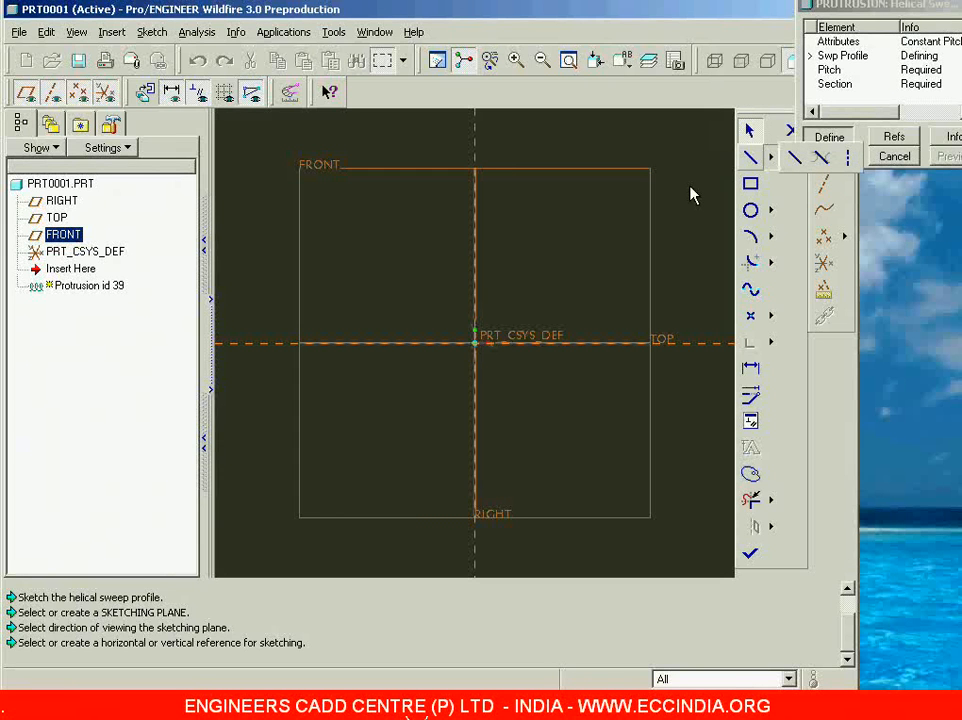
left_click(847, 157)
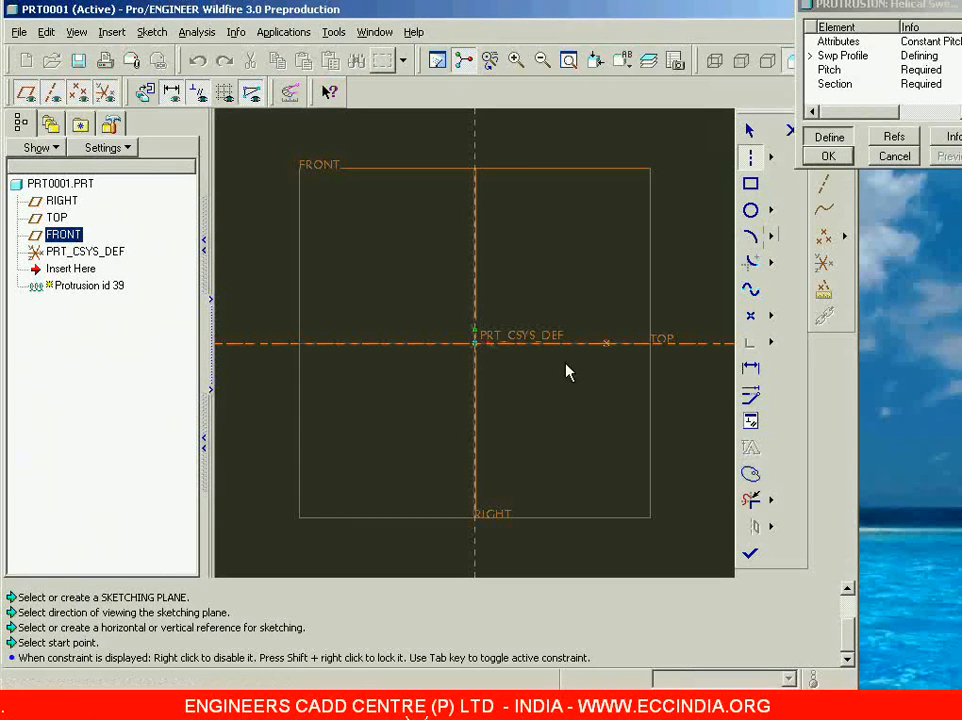
left_click(476, 413)
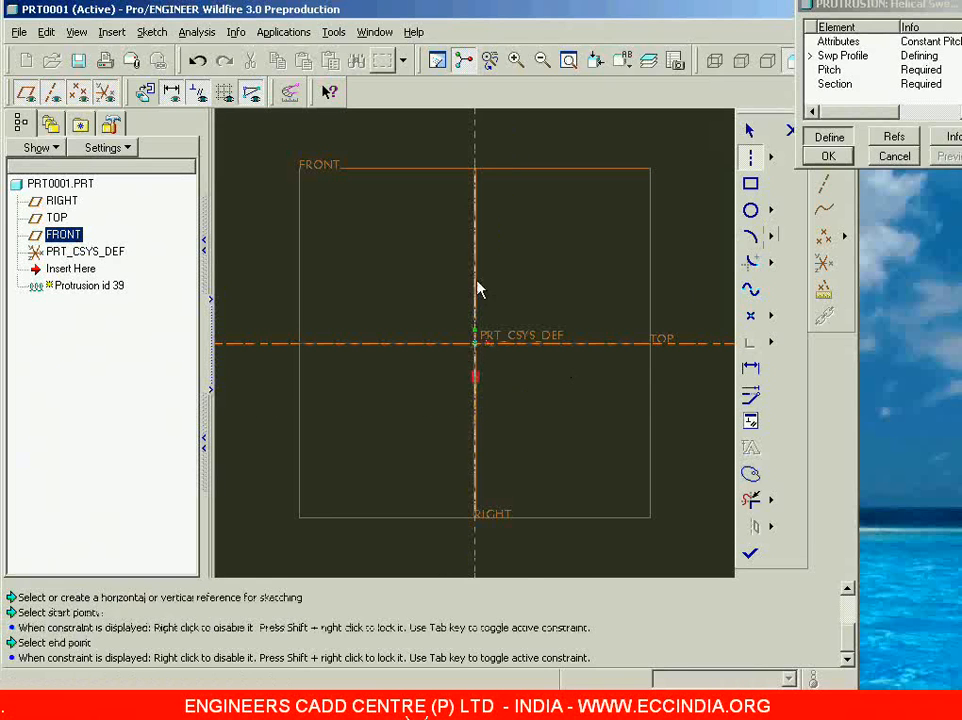
left_click(477, 232)
middle_click(545, 288)
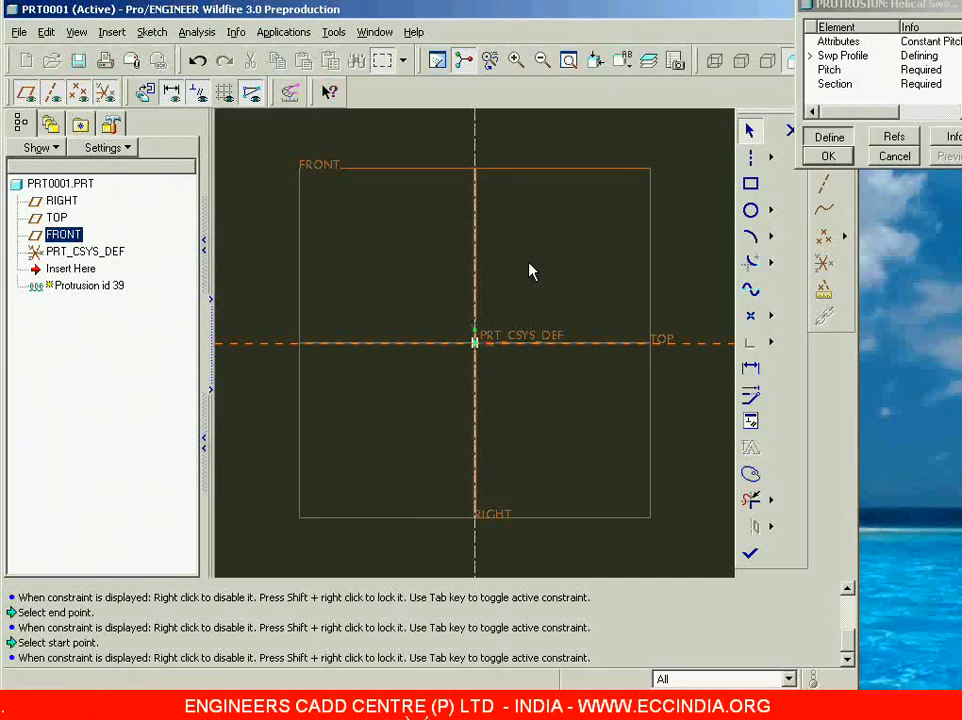
- Sketch a vertical profile line about 252 long, right of the centerline by about 85, ending on the TOP reference
left_click(771, 158)
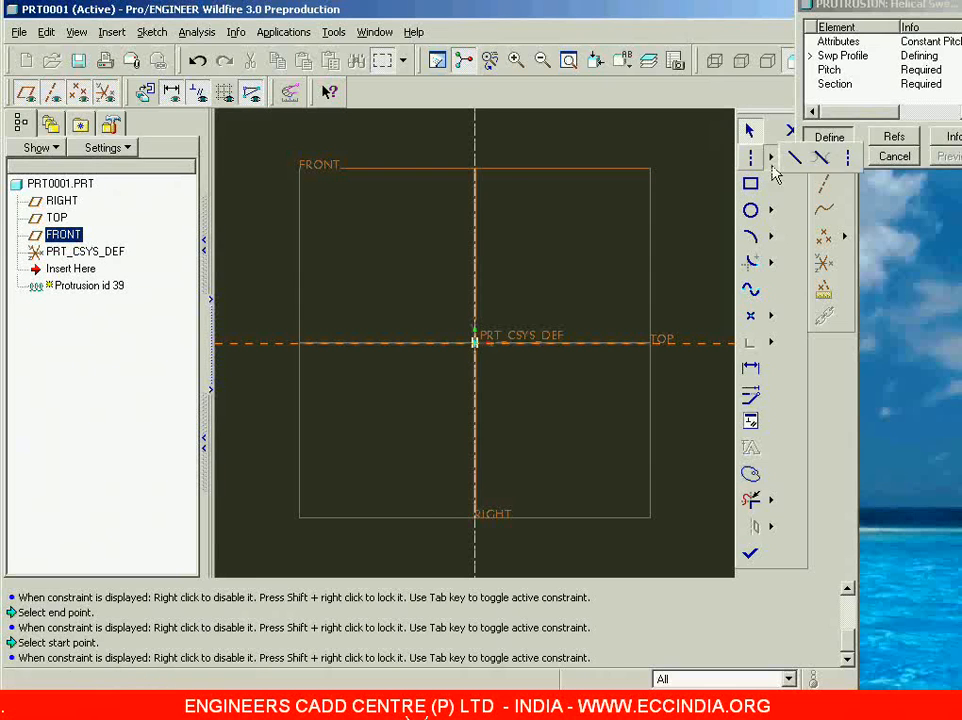
left_click(794, 157)
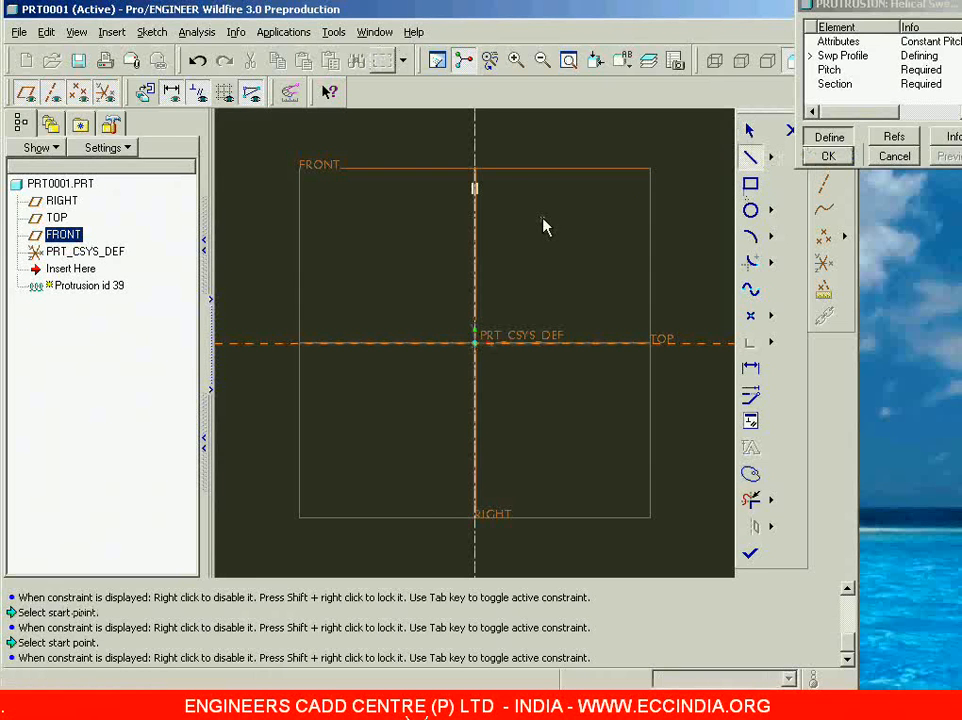
left_click(534, 170)
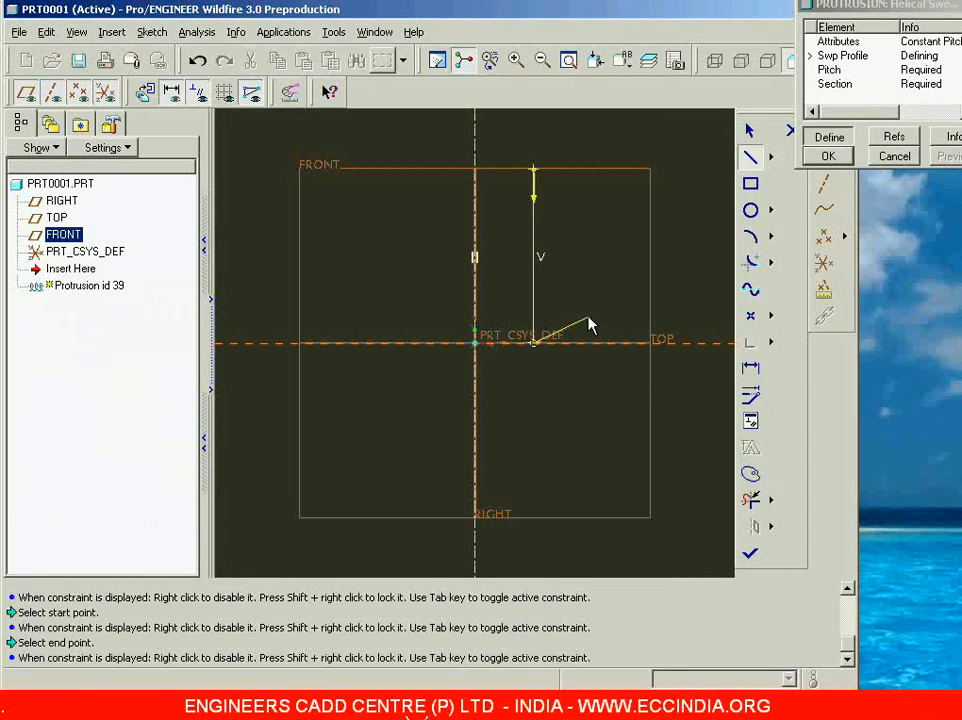
left_click(589, 326)
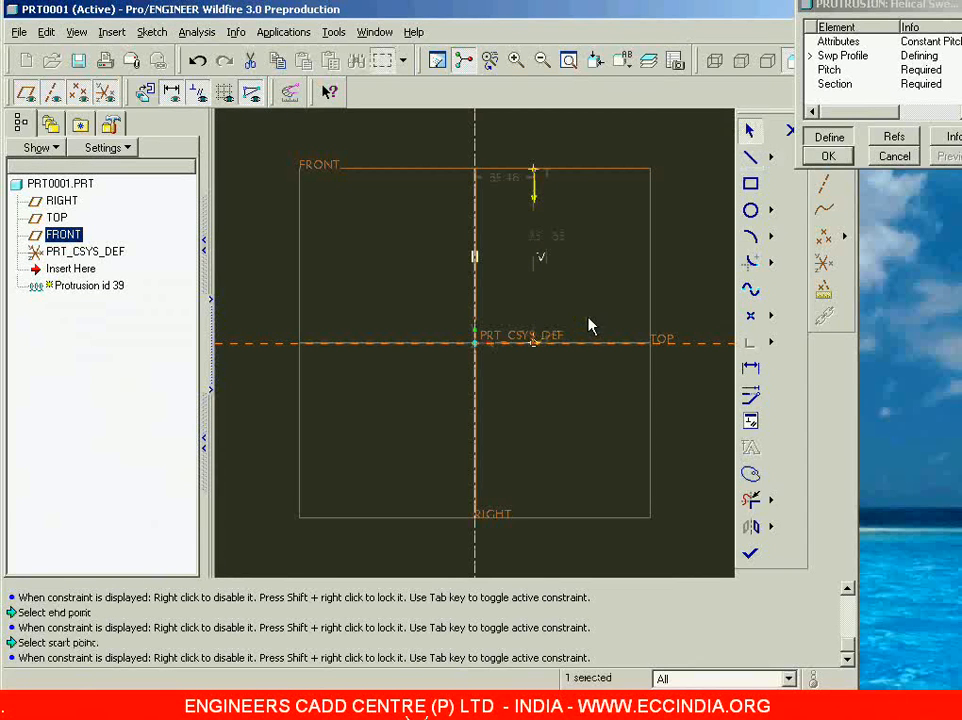
- Set the profile line's distance from the centerline to 100 and its length to 500
double_click(500, 181)
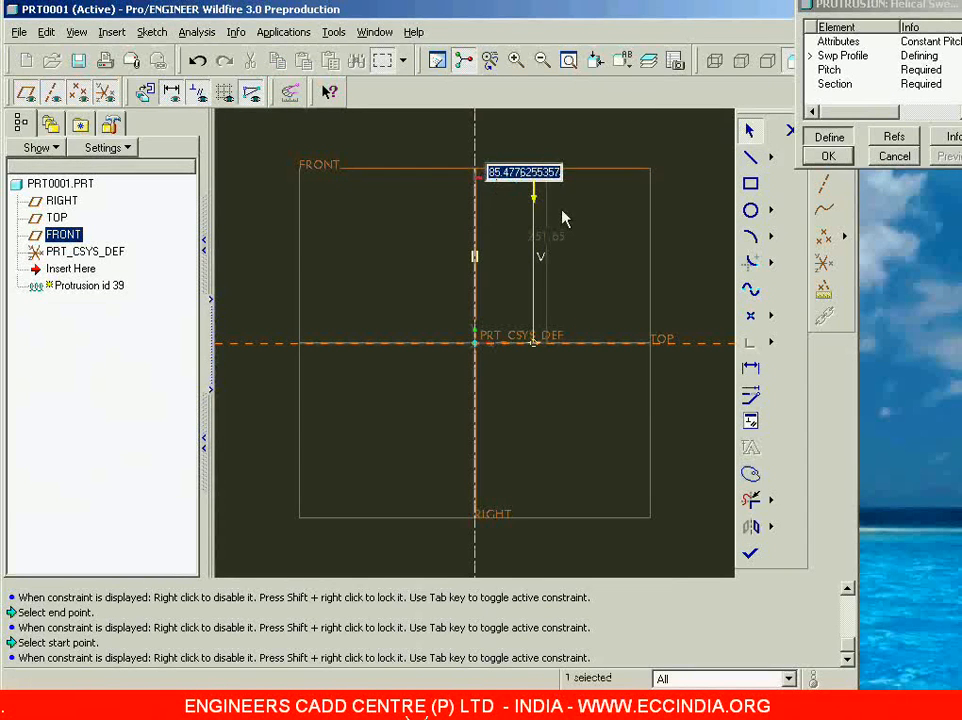
type("100")
key("Return")
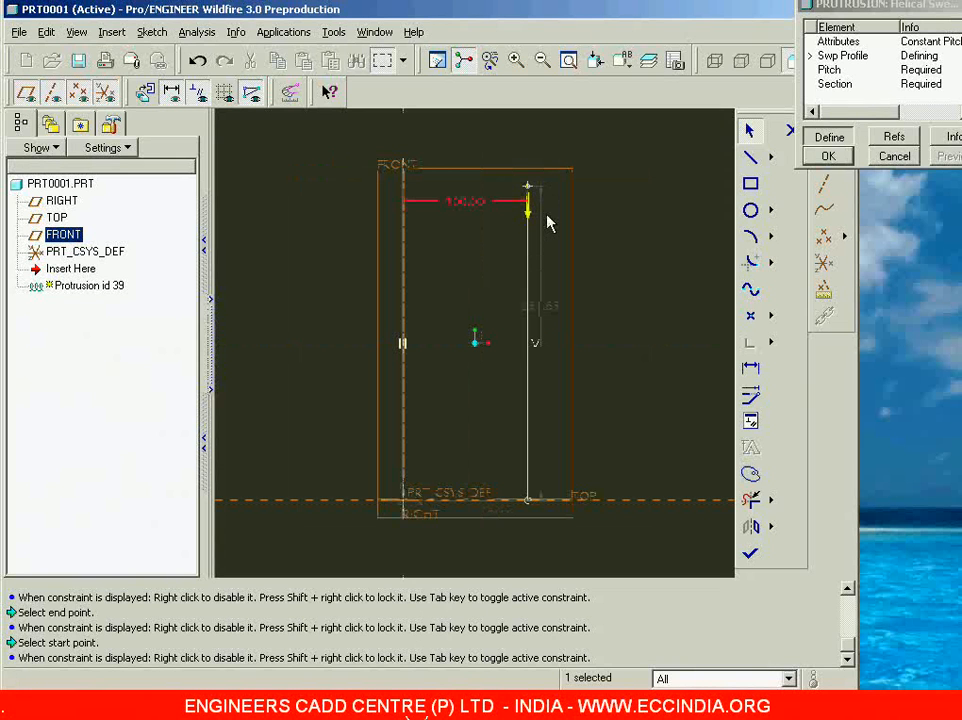
left_click(578, 224)
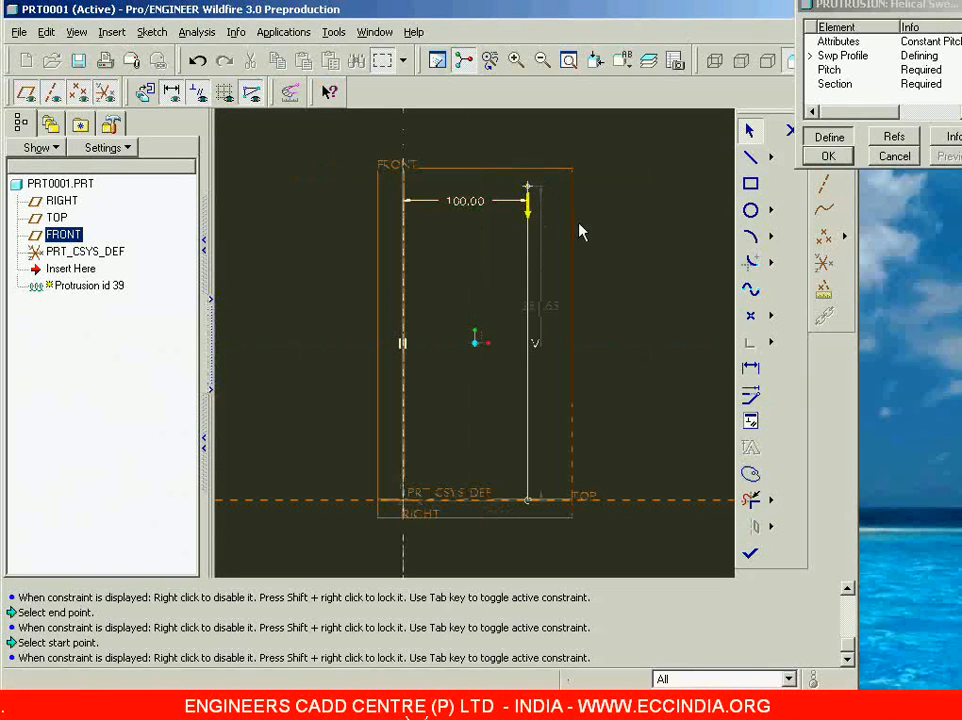
double_click(548, 308)
type("500")
key("Return")
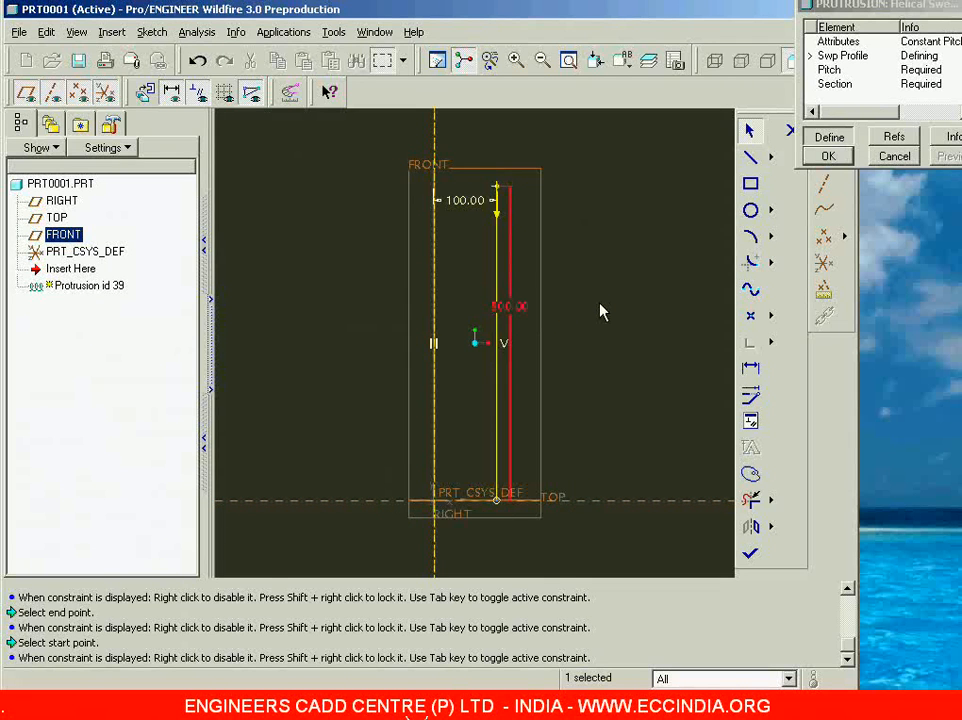
left_click(600, 310)
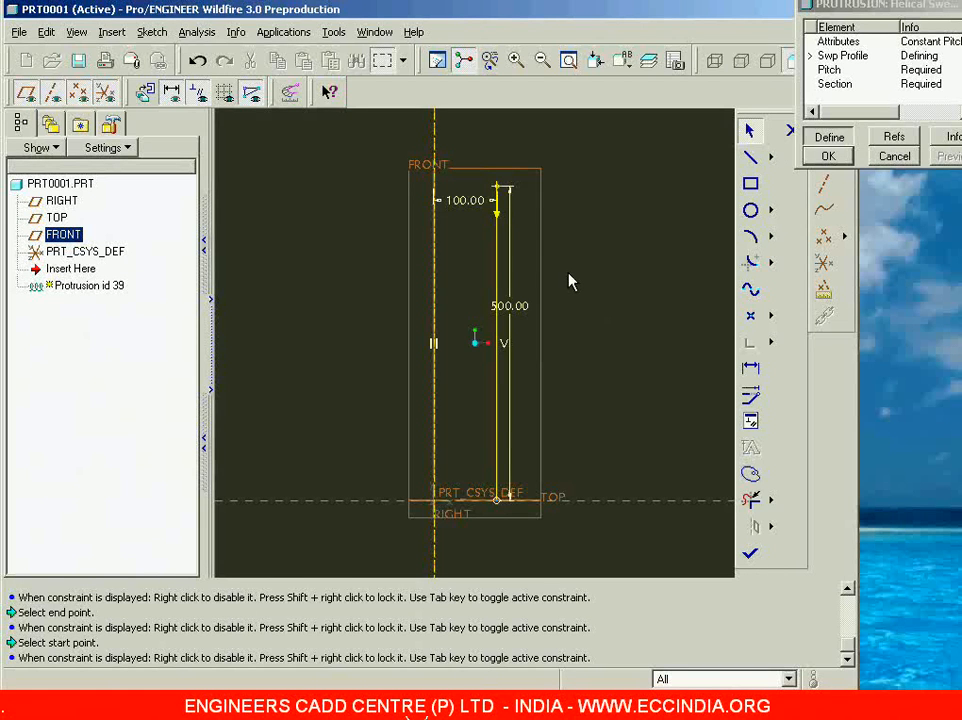
- Move the sweep profile's start point to the line's lower end and finish the profile sketch
left_click(497, 506)
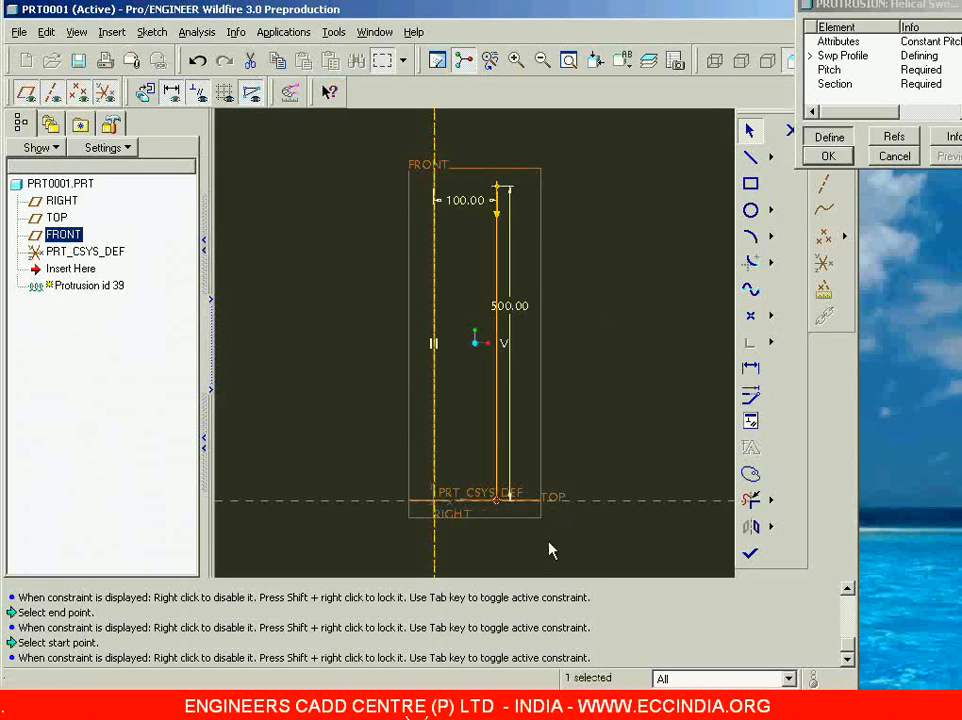
right_click(555, 485)
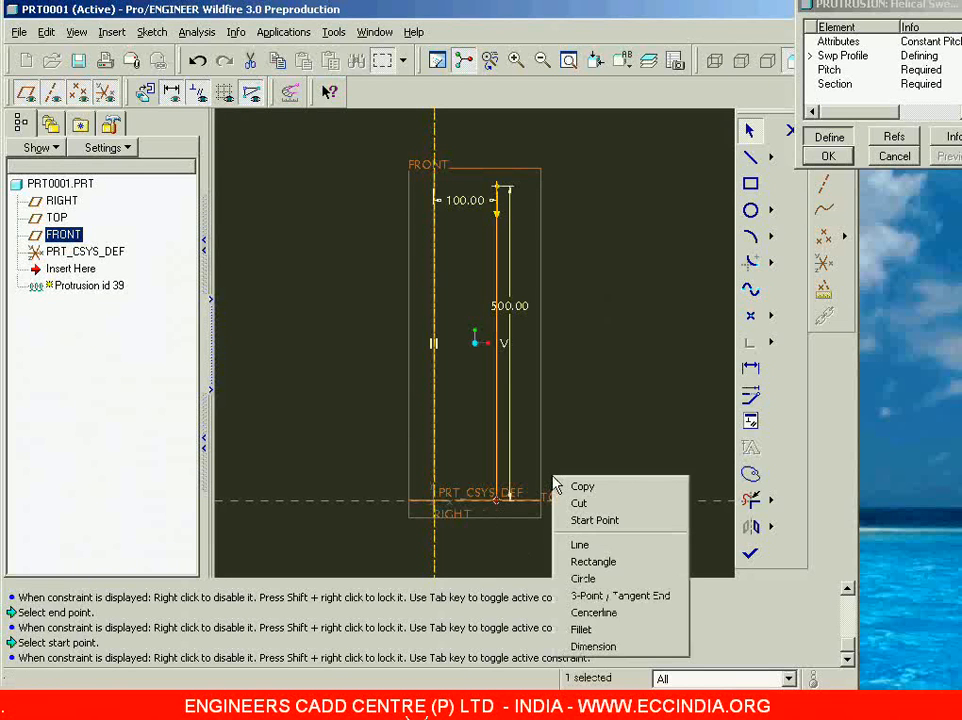
left_click(595, 520)
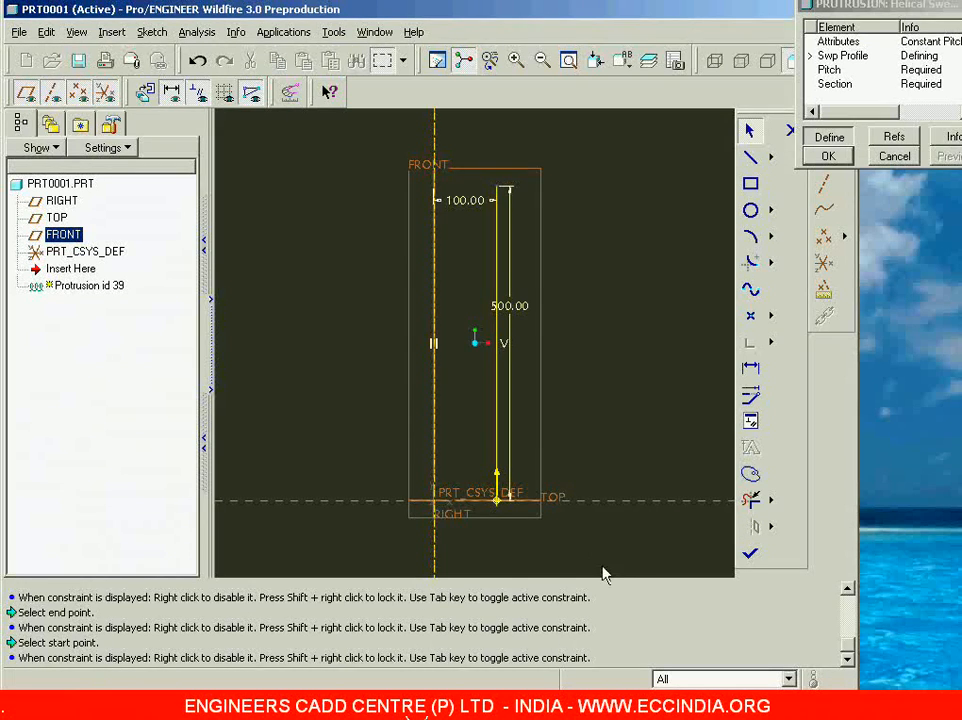
left_click(752, 556)
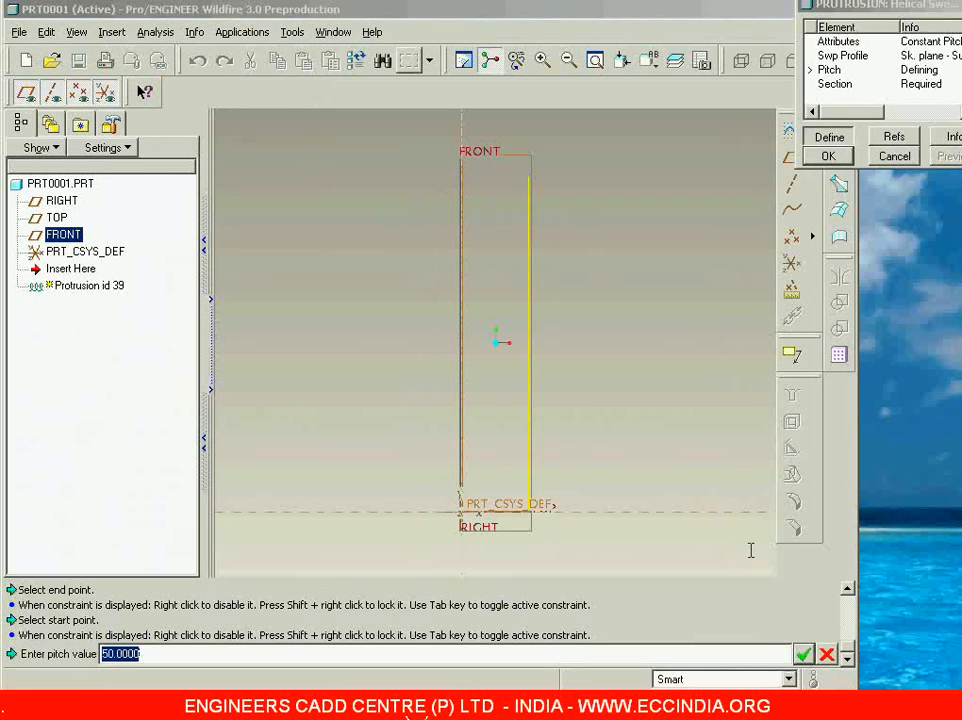
- Set the helical sweep's pitch to 30, with the sweep definition window moved out of the way
left_click_drag(855, 10, 667, 68)
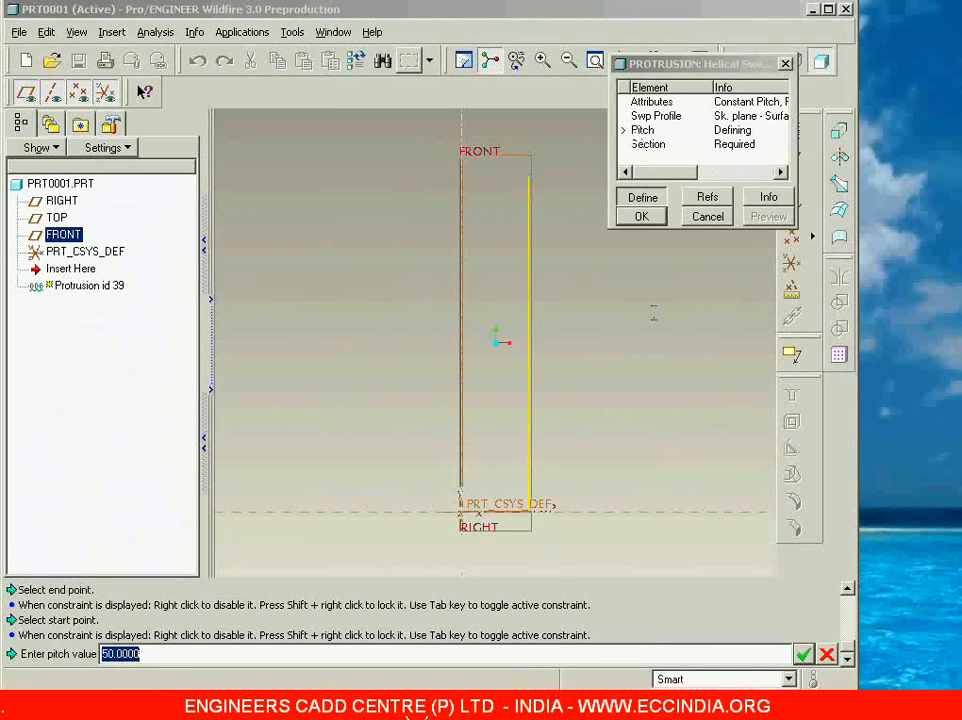
left_click(145, 652)
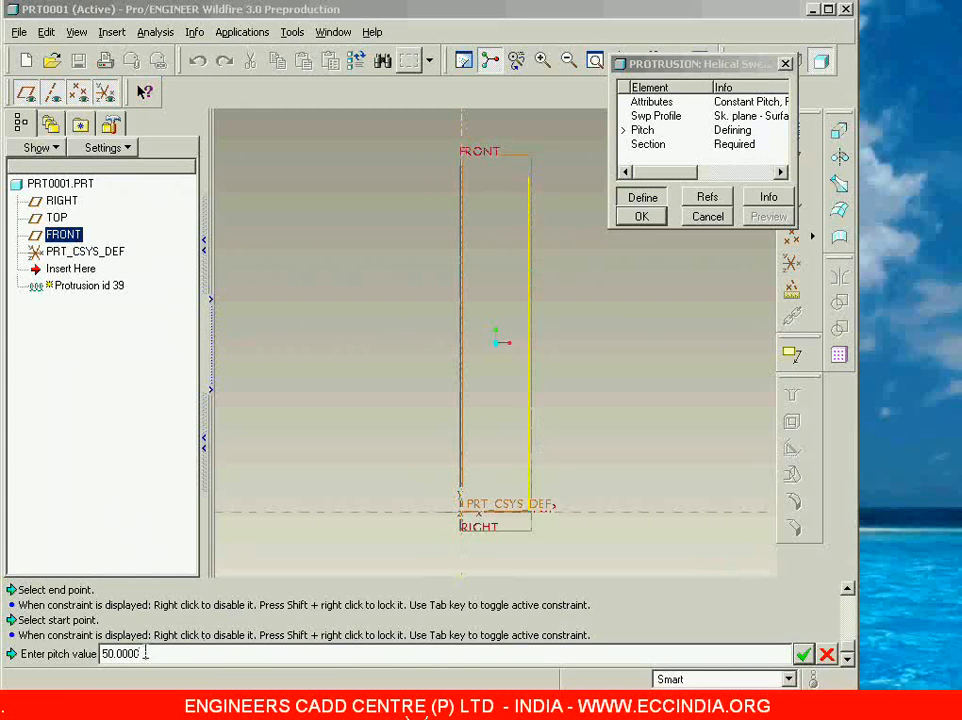
left_click_drag(137, 653, 100, 653)
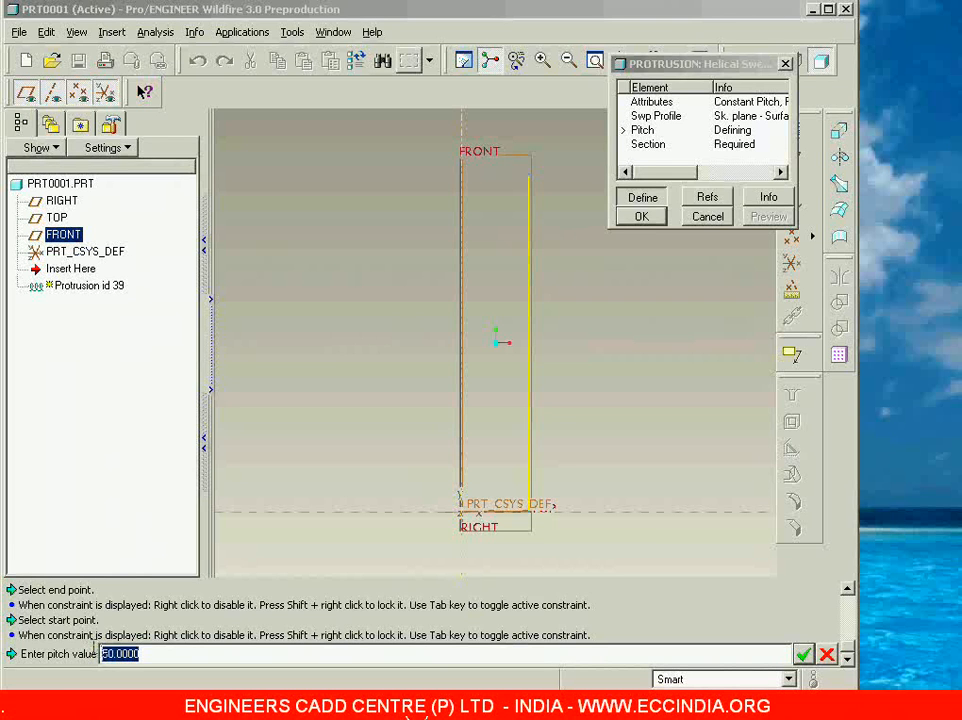
type("30")
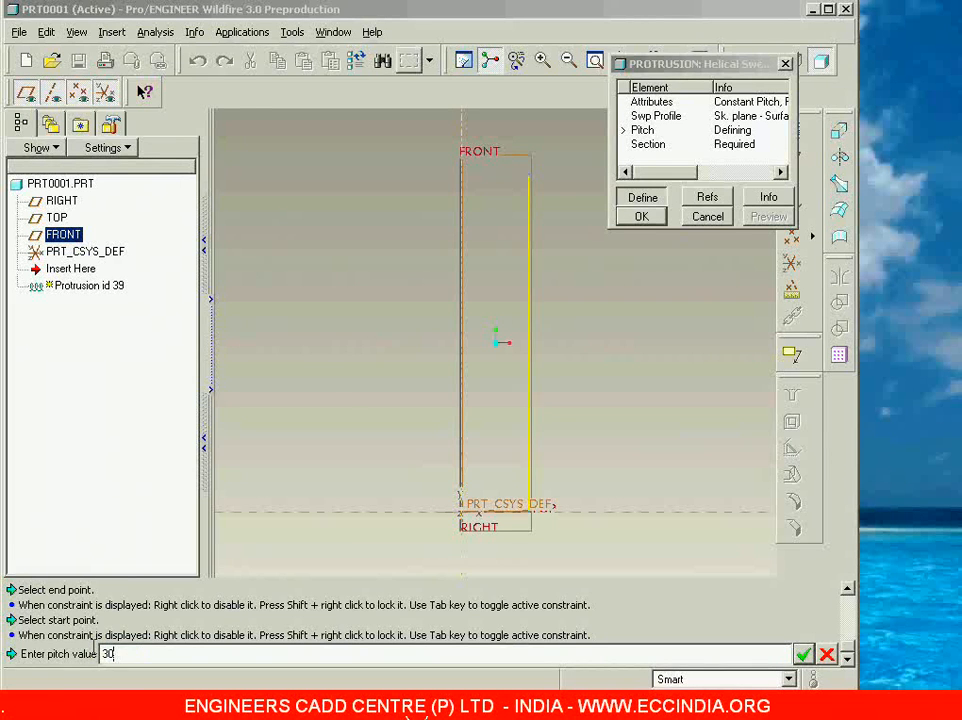
key("Return")
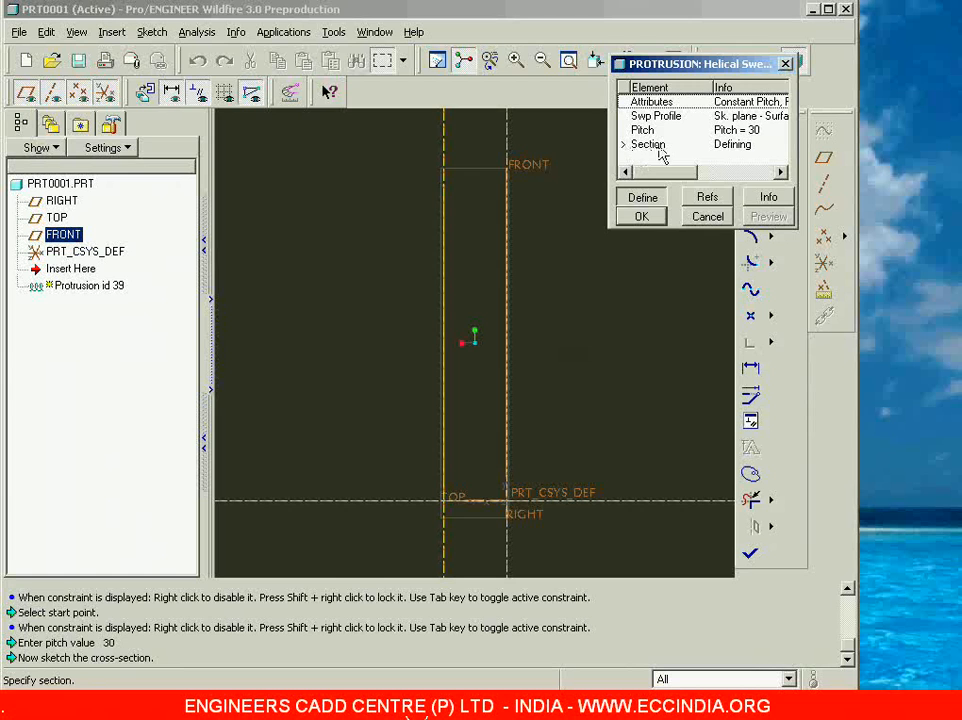
- Sketch a circular cross-section centered on the start point at the profile line's lower end
mouse_move(691, 65)
left_mouse_down()
mouse_move(630, 1)
mouse_move(617, 0)
left_mouse_up()
left_click(751, 212)
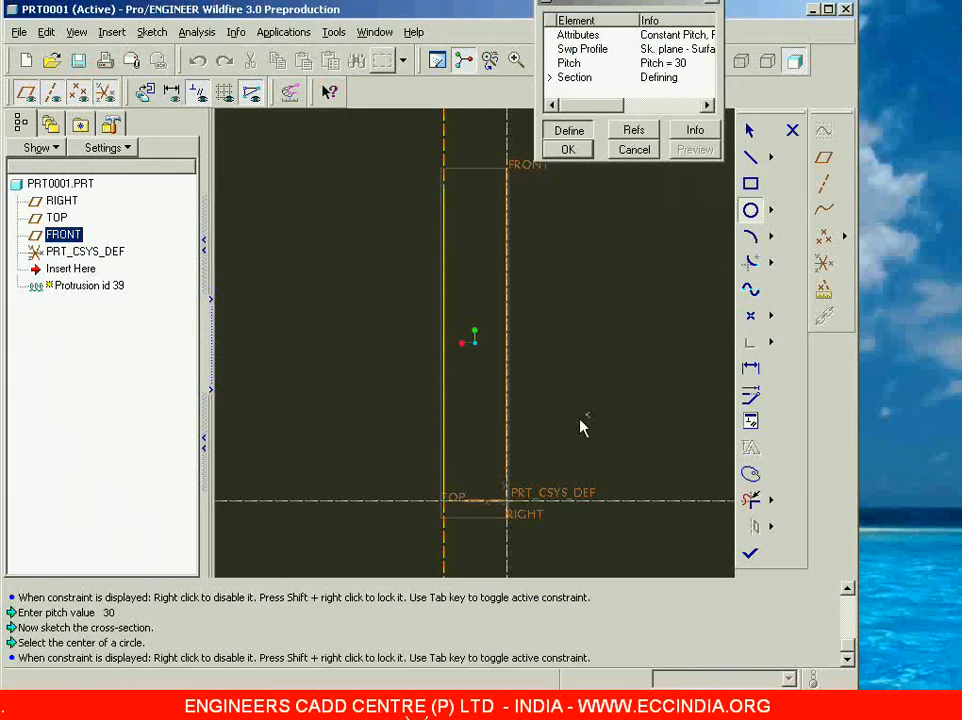
left_click(445, 503)
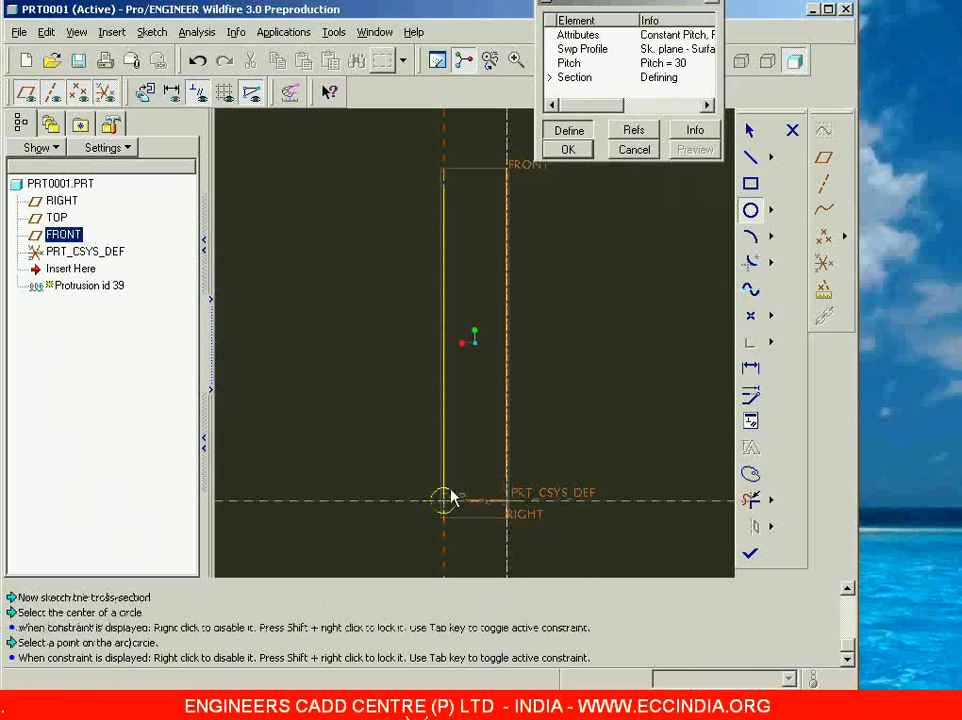
left_click(453, 491)
middle_click(464, 473)
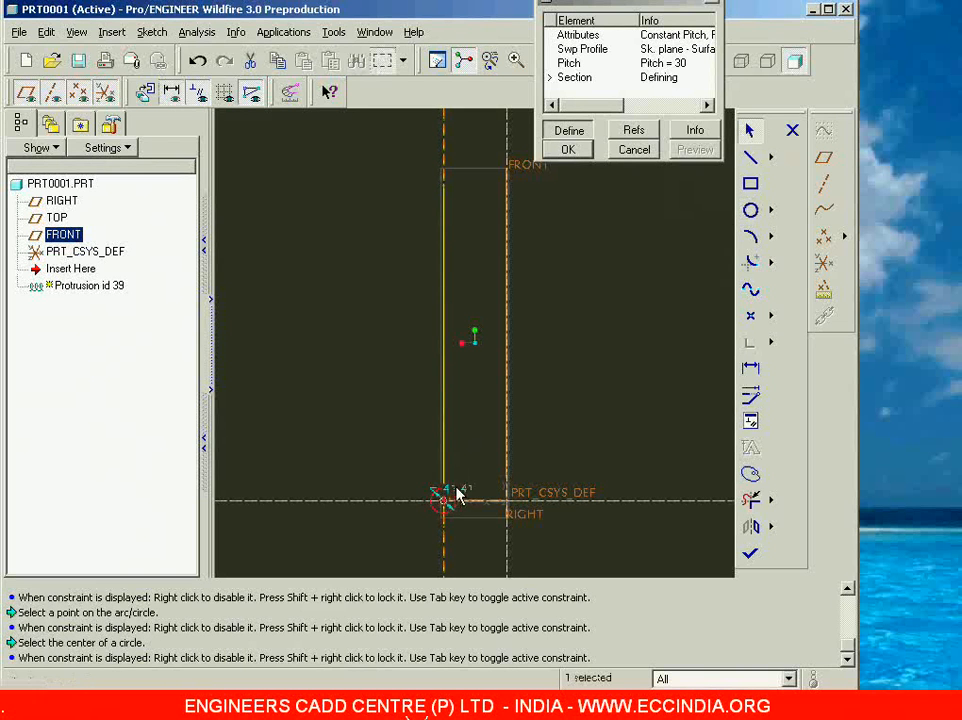
- Set the section circle's diameter to 25 and finish the section sketch
double_click(456, 487)
type("25")
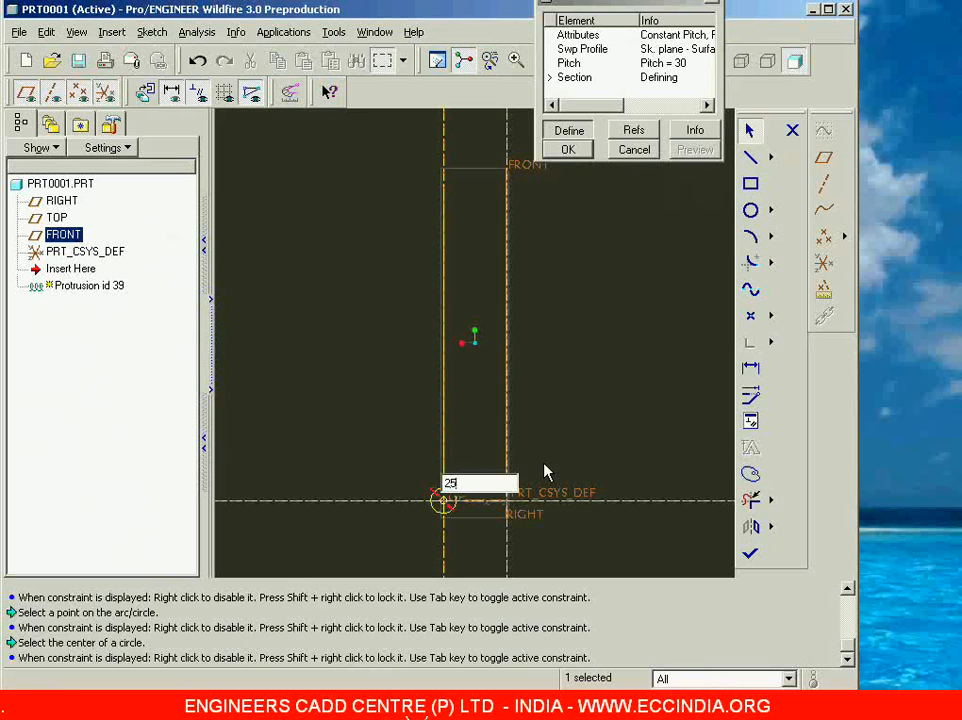
key("Return")
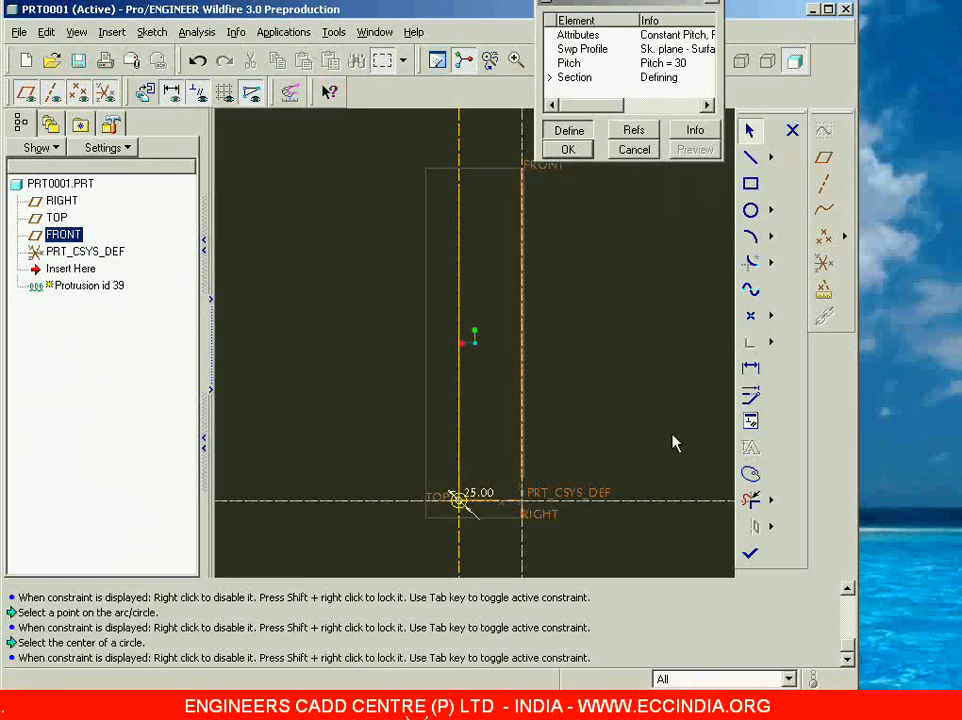
left_click(751, 558)
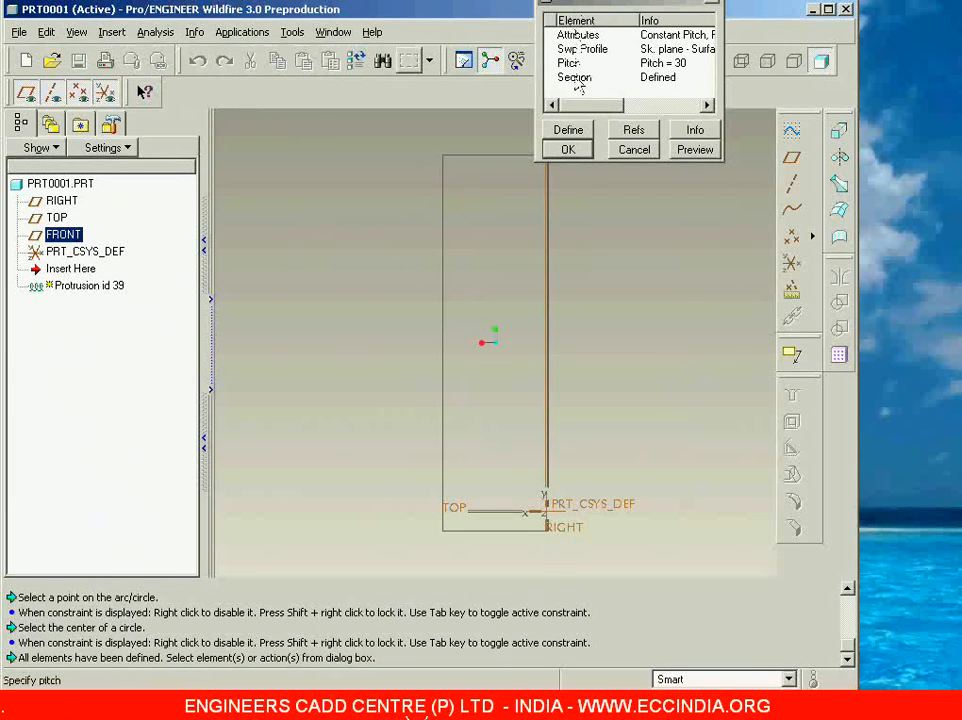
- Preview the helical sweep, with the definition window moved clear of the model
left_click_drag(731, 60, 786, 75)
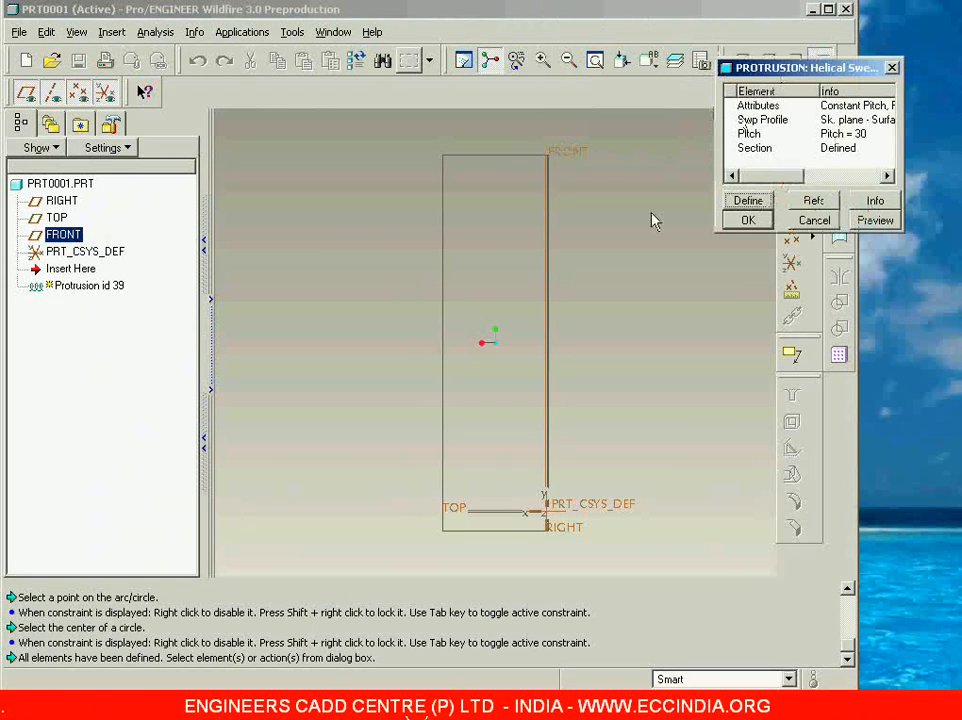
left_click(876, 220)
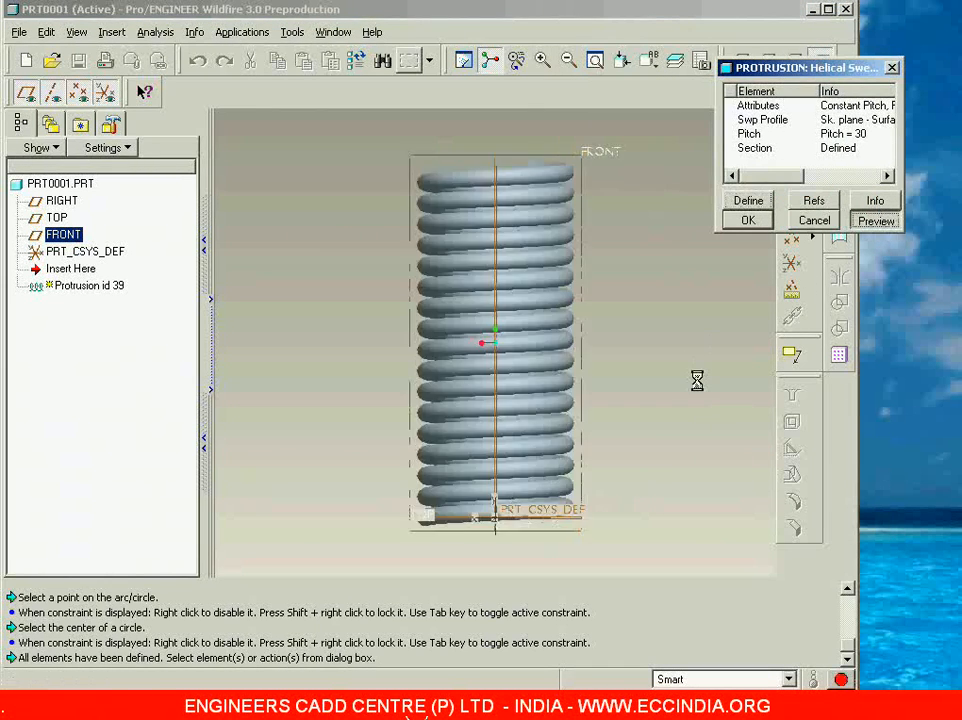
middle_click_drag(648, 344, 652, 399)
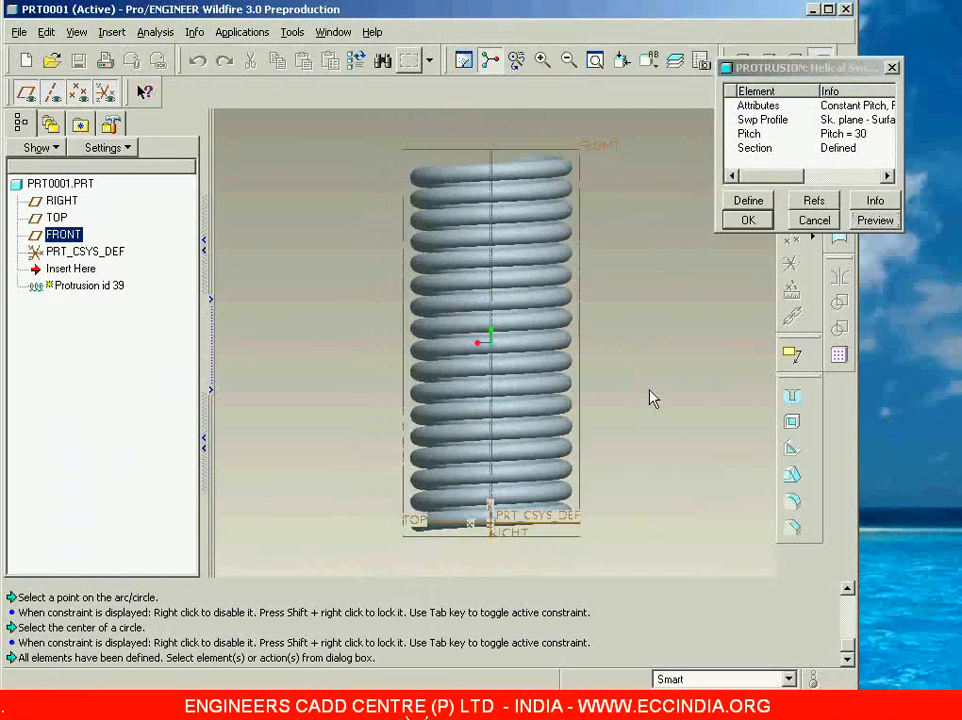
- Hide the datum planes, axes, datum points and coordinate systems
left_click(28, 91)
left_click(52, 92)
left_click(79, 92)
left_click(105, 92)
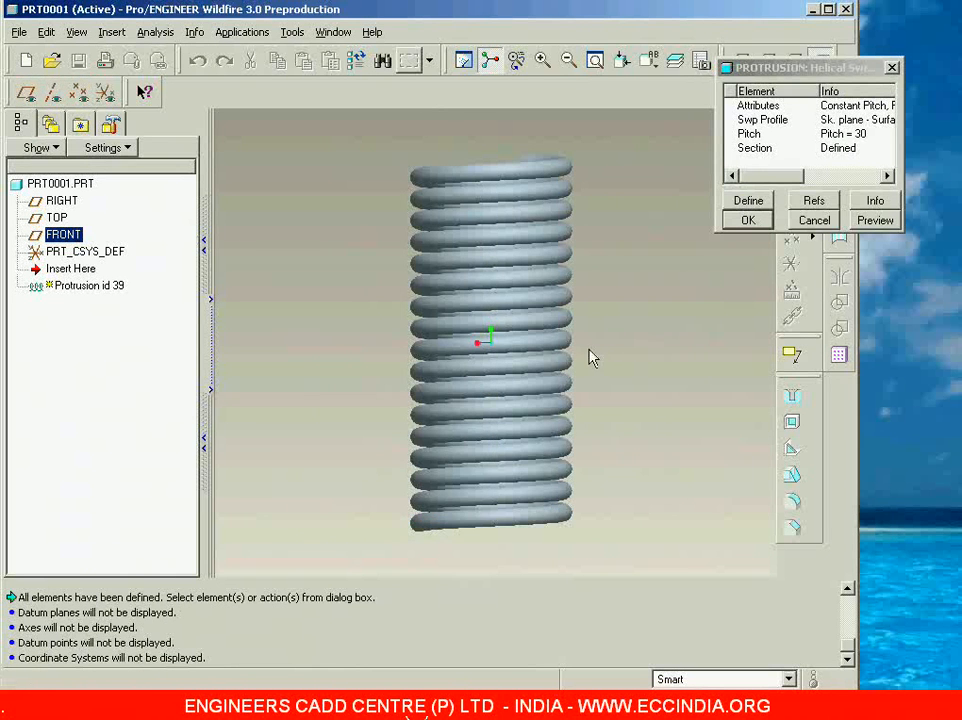
- Examine the previewed coil from its end and close up around the circular end faces and the gaps between turns
middle_click_drag(598, 342, 596, 437)
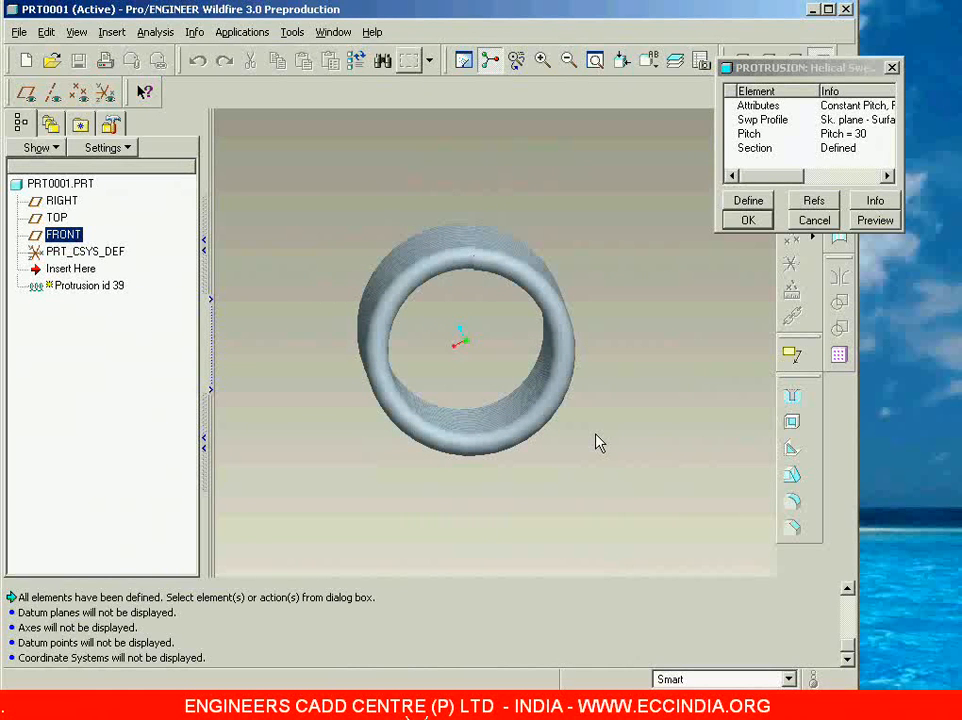
mouse_move(580, 420)
middle_mouse_down()
mouse_move(575, 412)
mouse_move(578, 428)
middle_mouse_up()
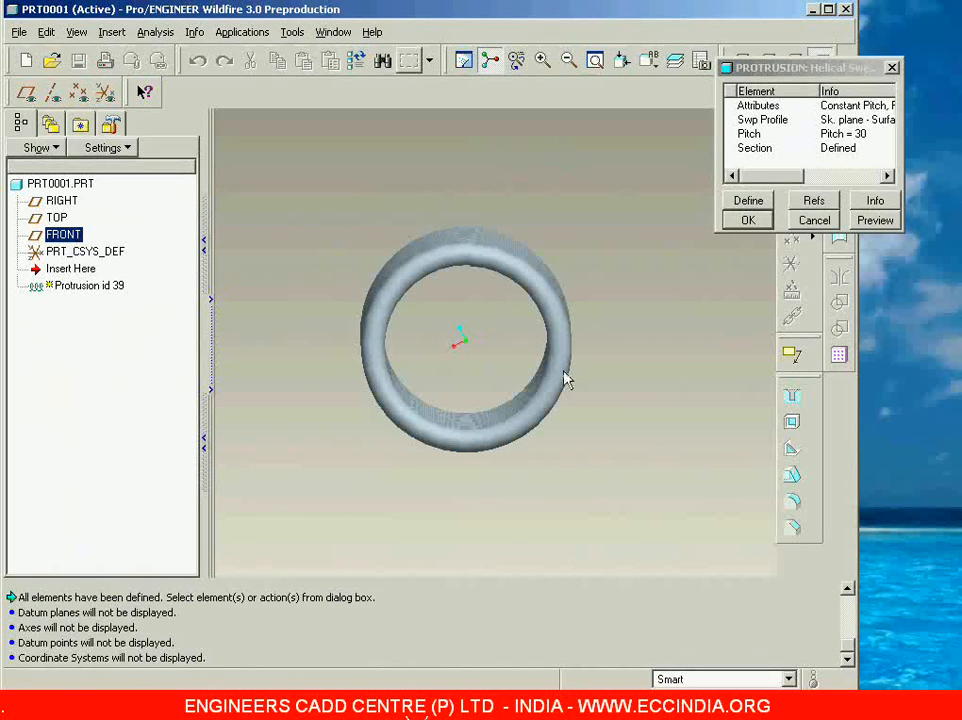
middle_click_drag(613, 410, 565, 380)
middle_click_drag(545, 313, 554, 483, "ctrl")
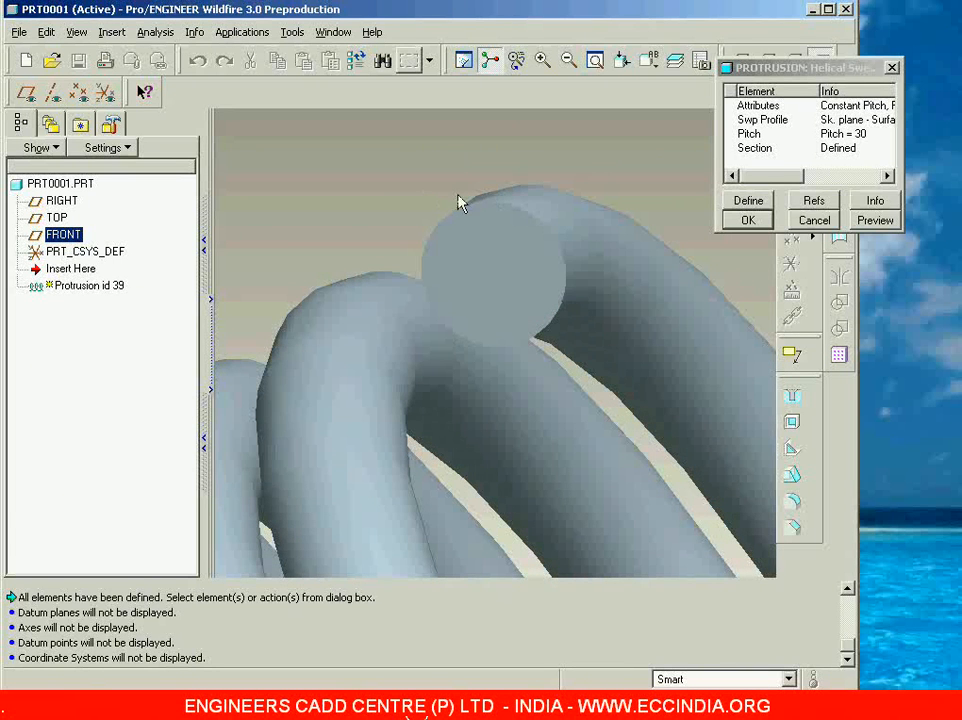
middle_click_drag(490, 414, 490, 306, "ctrl")
middle_click_drag(507, 380, 535, 393)
scroll(526, 327, "up", 2)
middle_click_drag(520, 303, 540, 408, "ctrl")
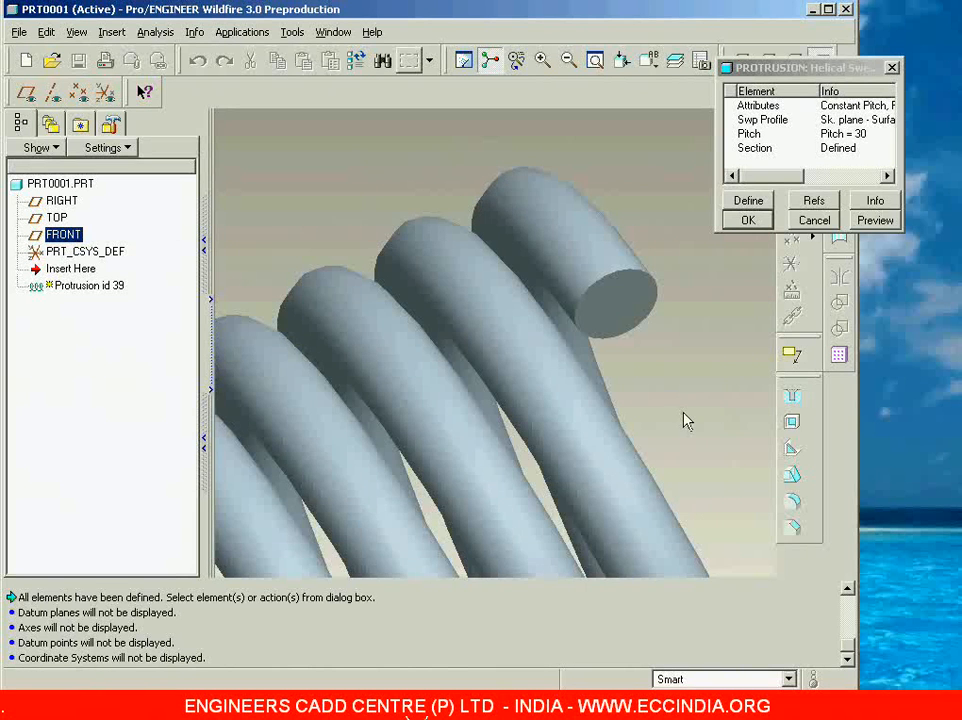
- Accept the defined elements to complete the helical sweep protrusion
key("ctrl+d")
middle_click_drag(687, 421, 655, 438)
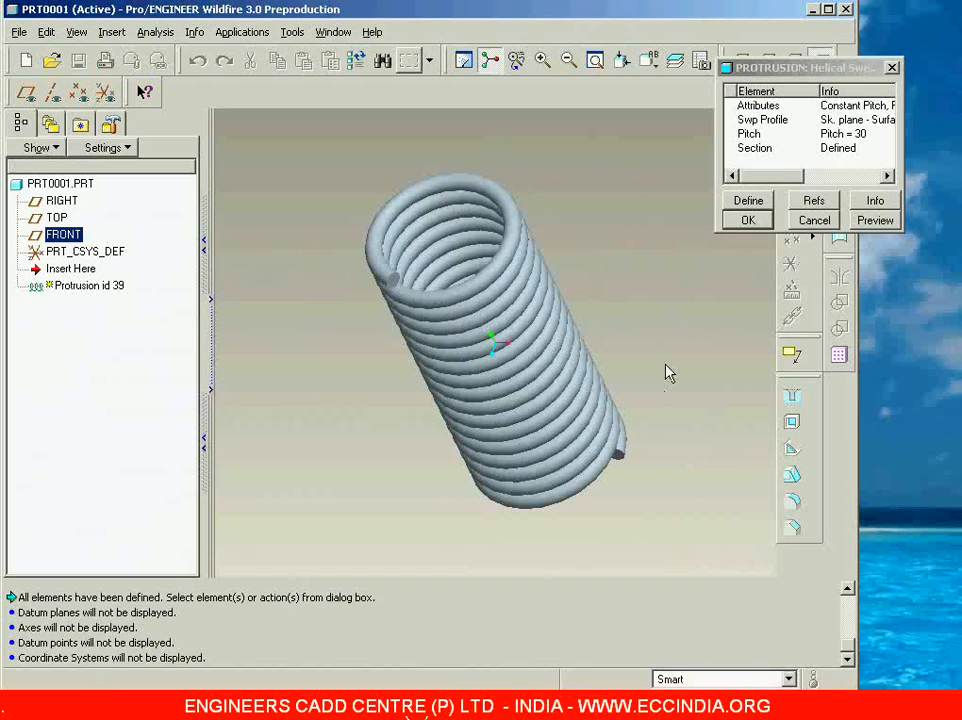
left_click(747, 222)
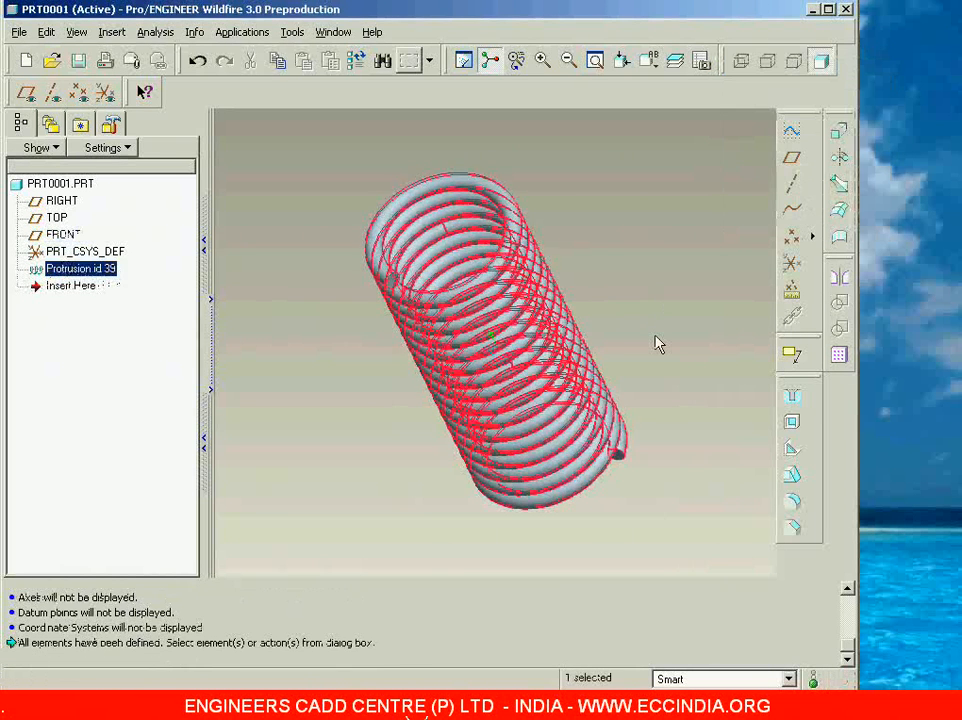
mouse_move(651, 371)
middle_mouse_down()
mouse_move(668, 236)
mouse_move(645, 352)
middle_mouse_up()
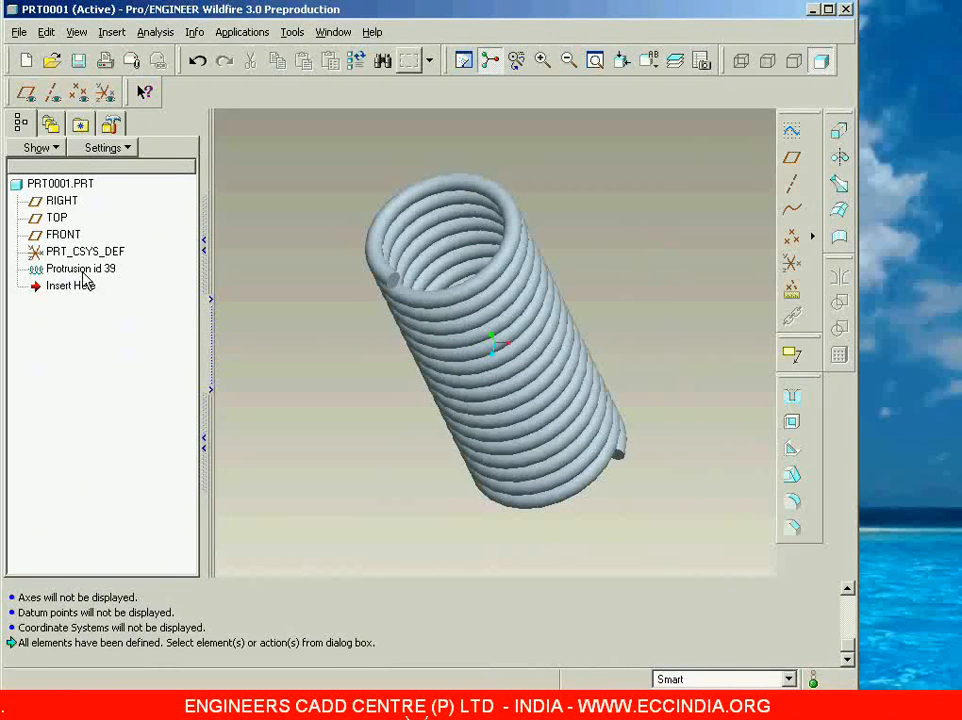
- Delete the helical sweep protrusion from the part
left_click(82, 270)
key("Delete")
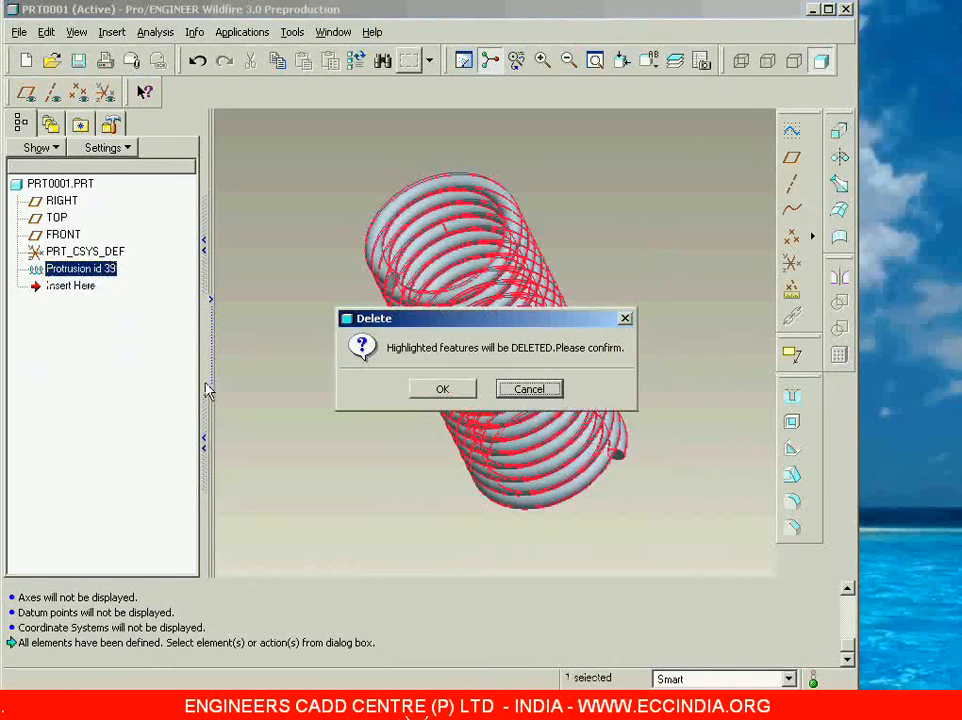
left_click(420, 390)
- Show the datum planes again and start a new helical sweep protrusion with Constant, Thru Axis and Right Handed attributes
left_click(26, 92)
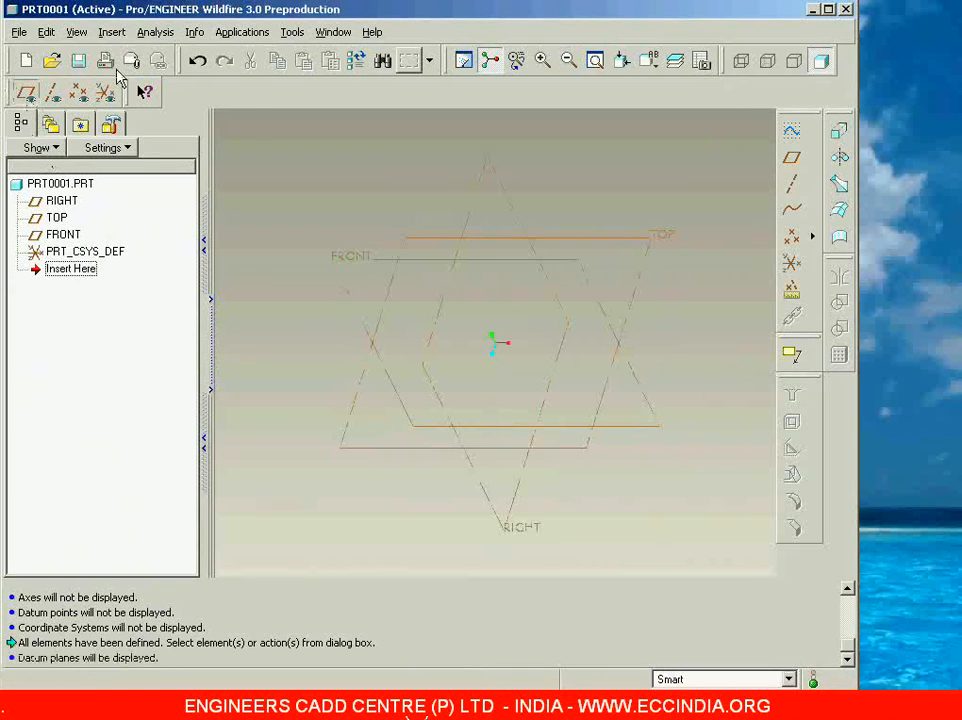
left_click(113, 33)
mouse_move(157, 261)
left_click(276, 263)
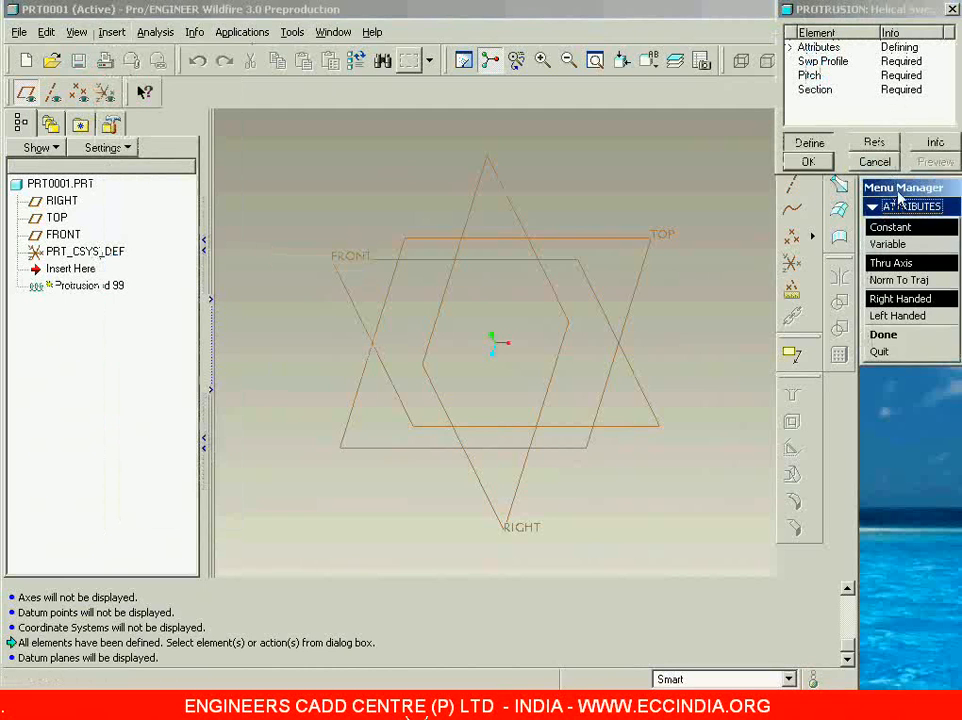
left_click_drag(900, 193, 728, 197)
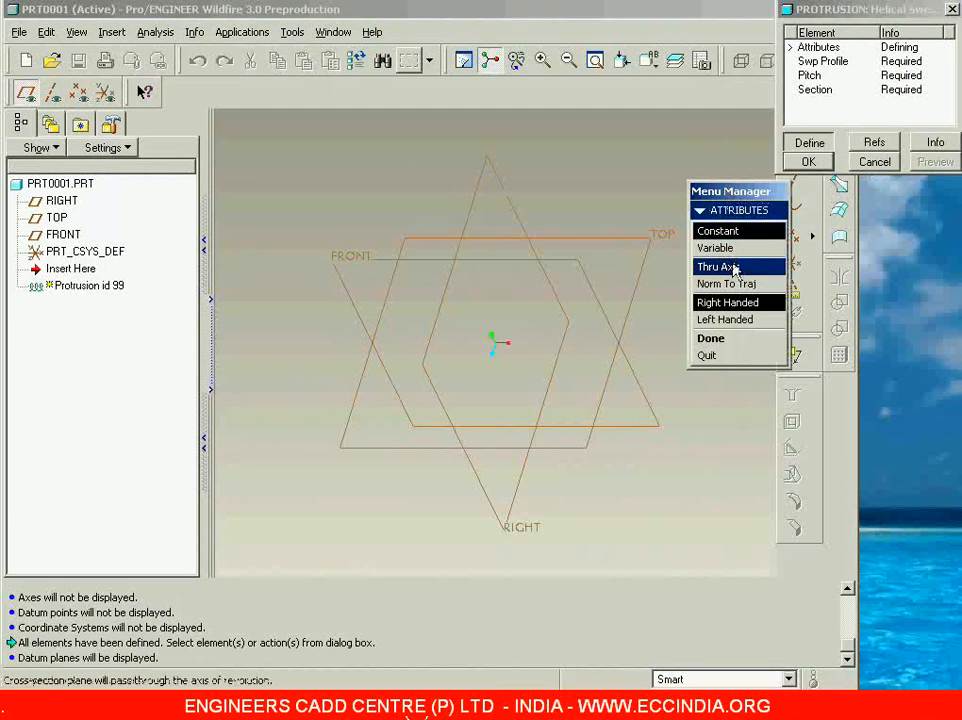
left_click(724, 337)
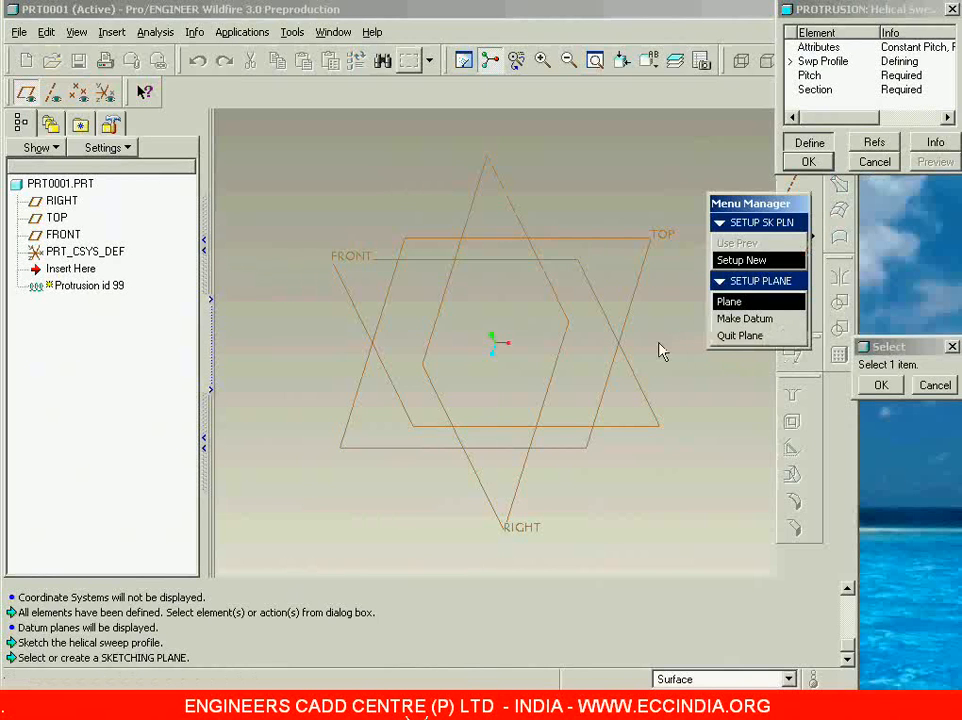
- Place the sweep profile sketch on the FRONT plane with the proposed viewing direction and default orientation
left_click(641, 392)
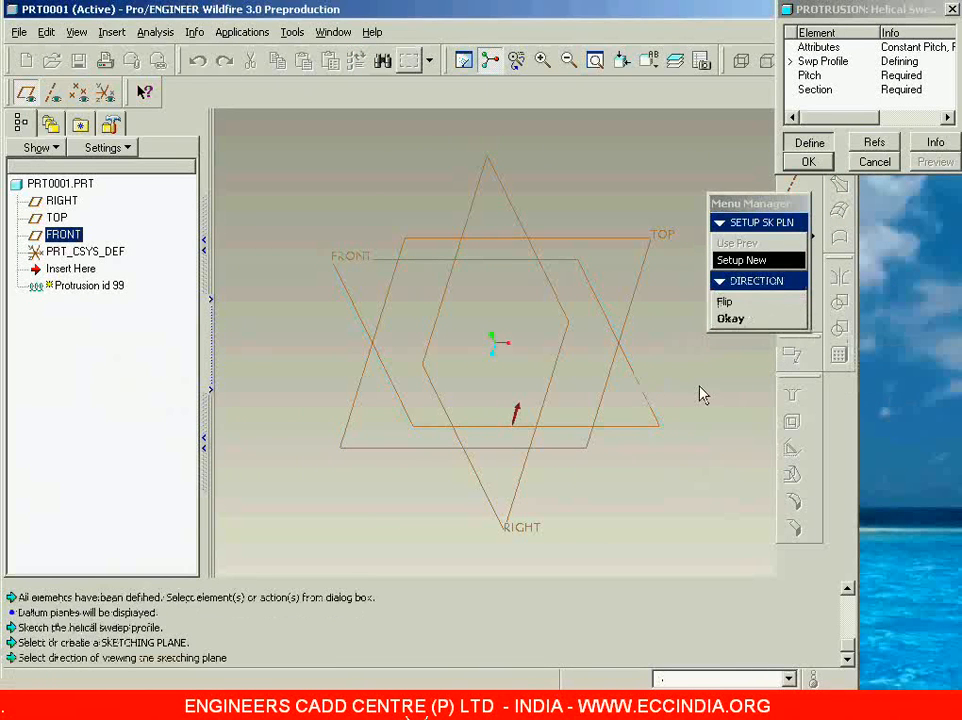
left_click(752, 318)
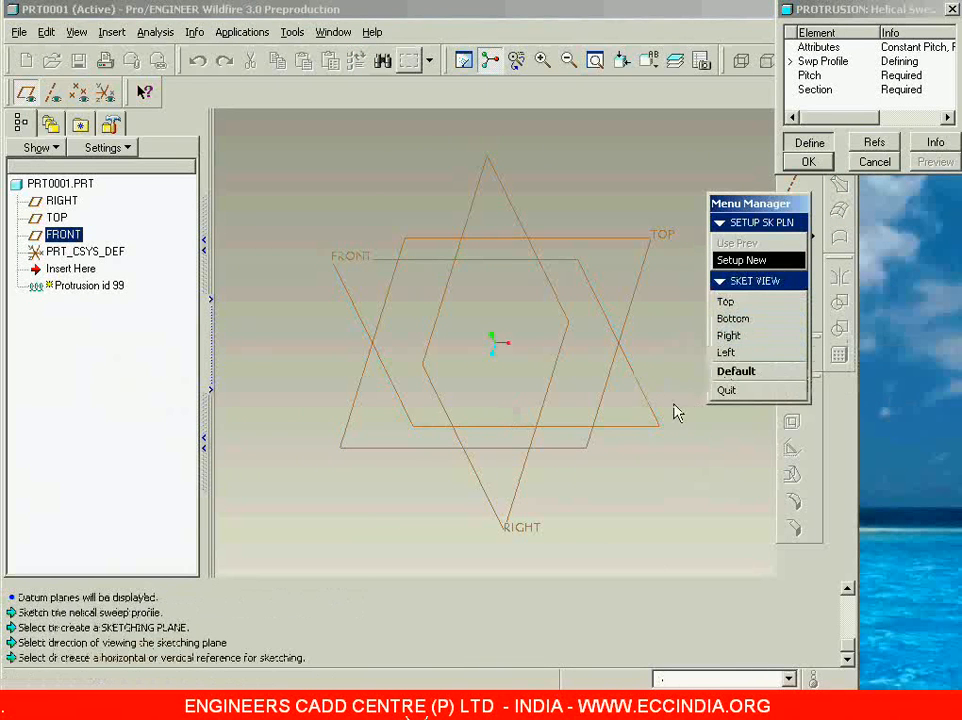
left_click(736, 371)
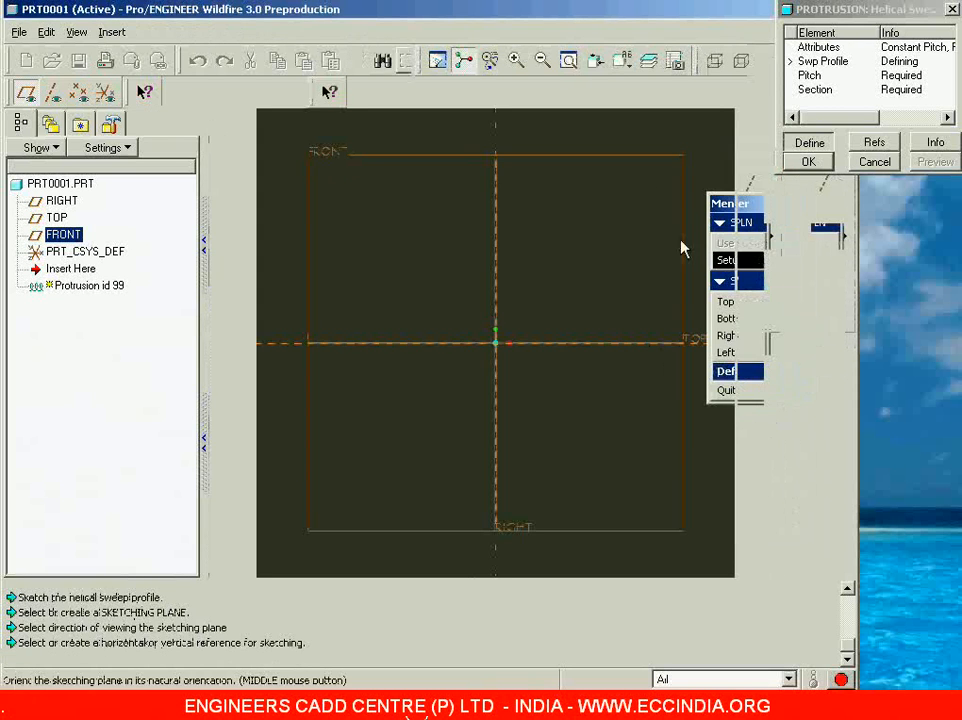
- Sketch a vertical centerline along the RIGHT reference as the new helix axis
left_click(770, 157)
left_click(846, 158)
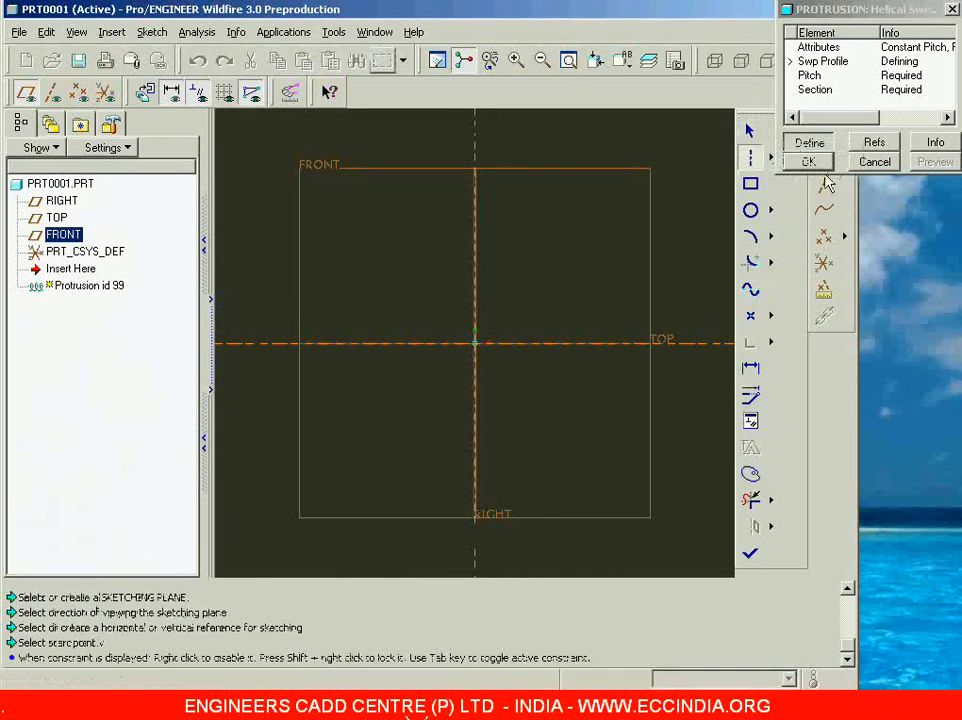
left_click(474, 255)
- Sketch a vertical profile line about 275 long, right of the centerline by about 81, ending on the TOP reference
left_click(770, 157)
left_click(798, 157)
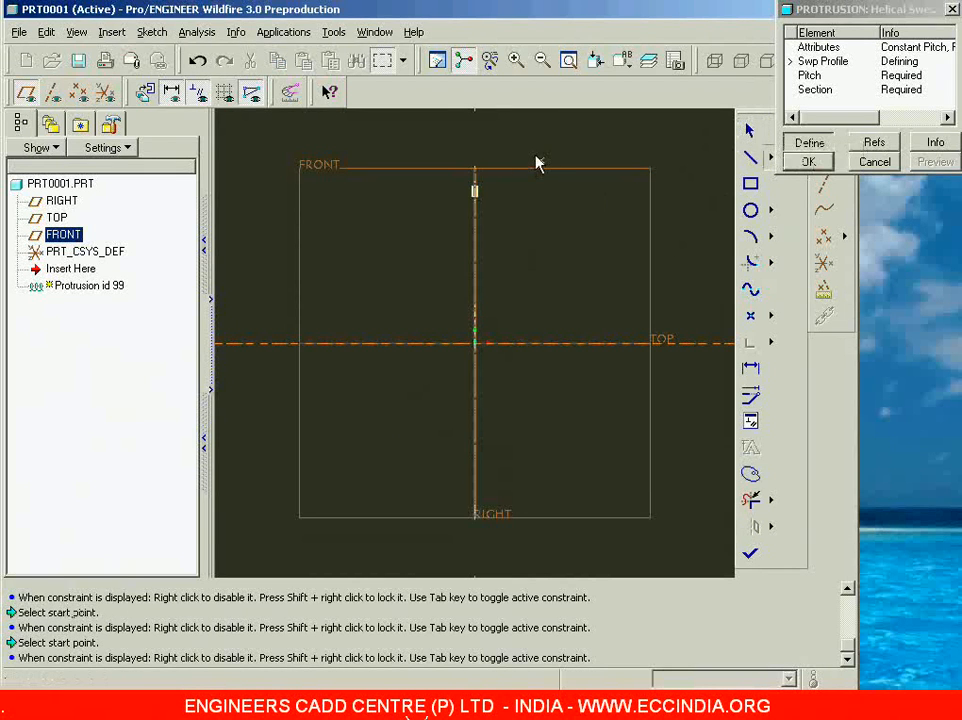
left_click(530, 153)
left_click(530, 342)
middle_click(588, 312)
- Set the profile line's distance from the centerline to 100
double_click(505, 163)
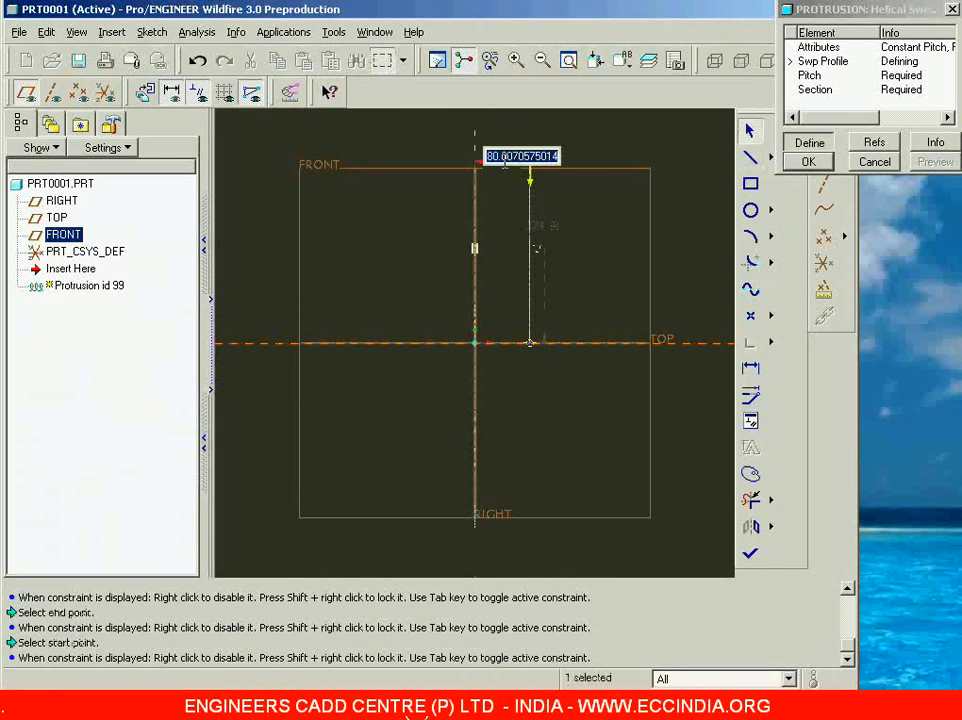
type("100")
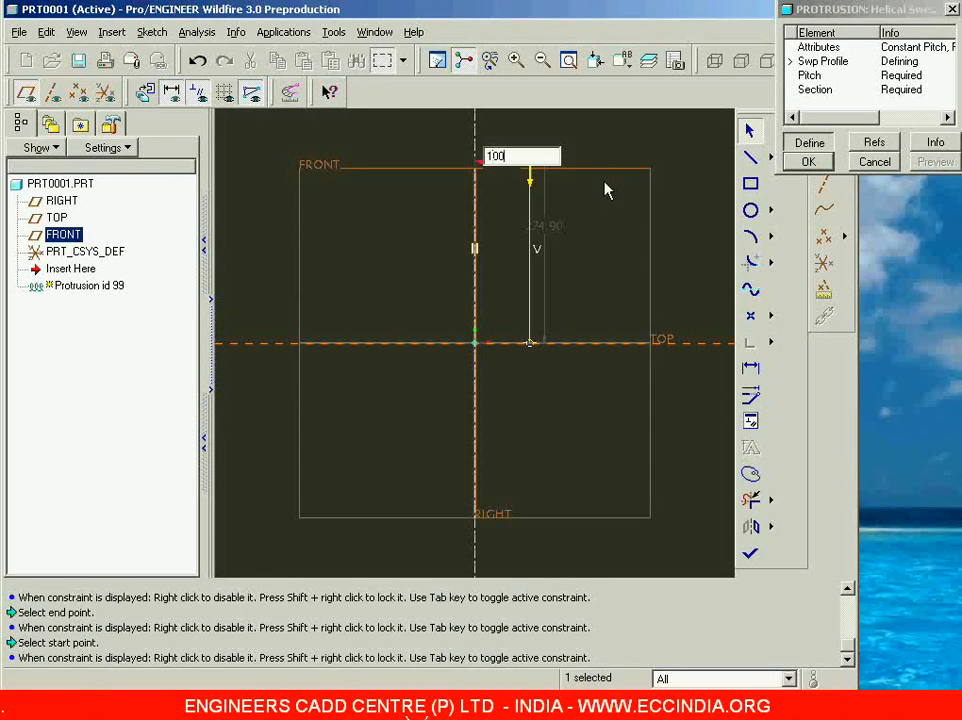
key("Return")
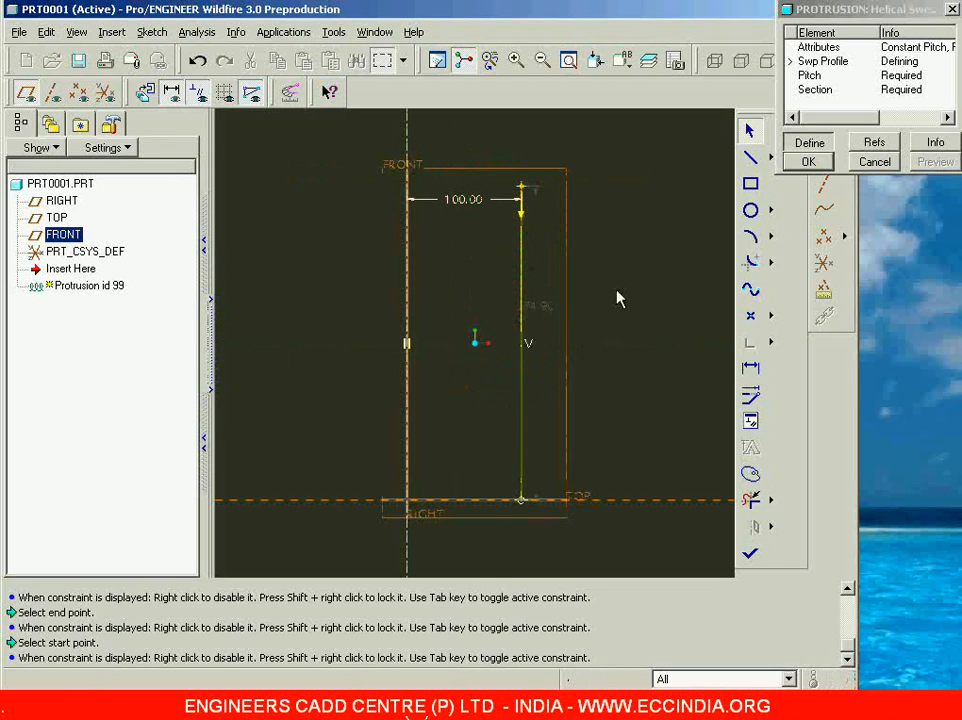
- Set the vertical profile line's length to 400
double_click(543, 306)
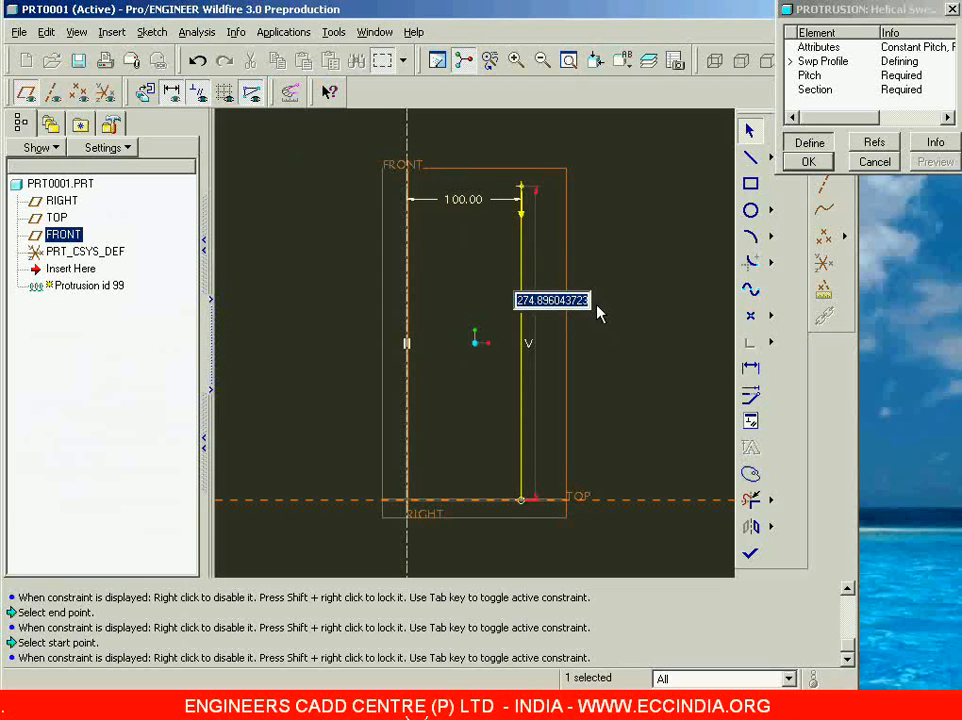
type("400")
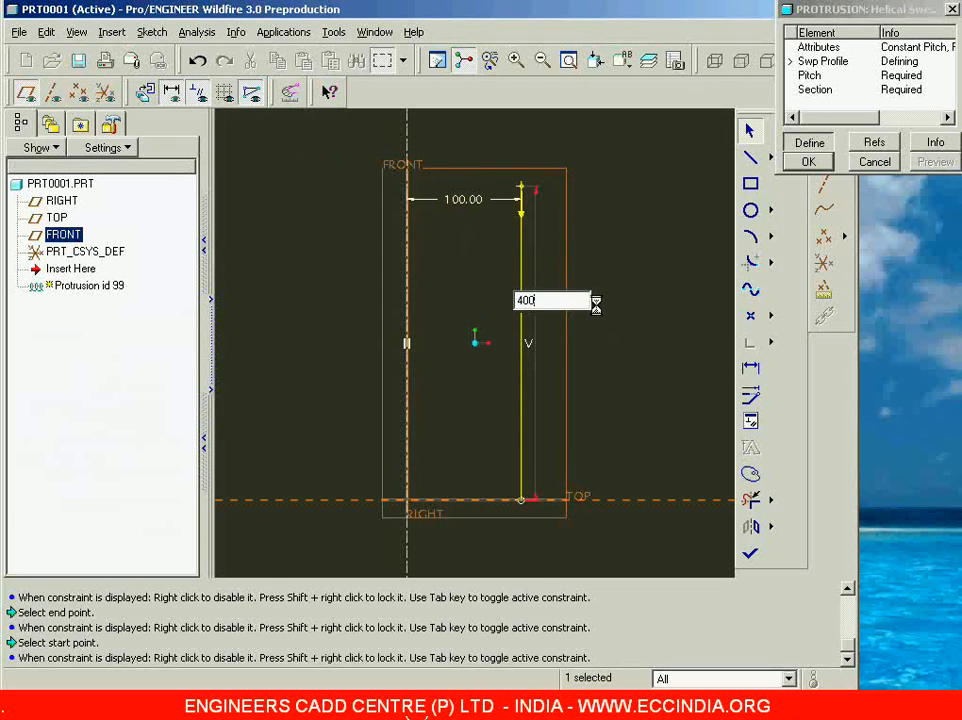
key("Return")
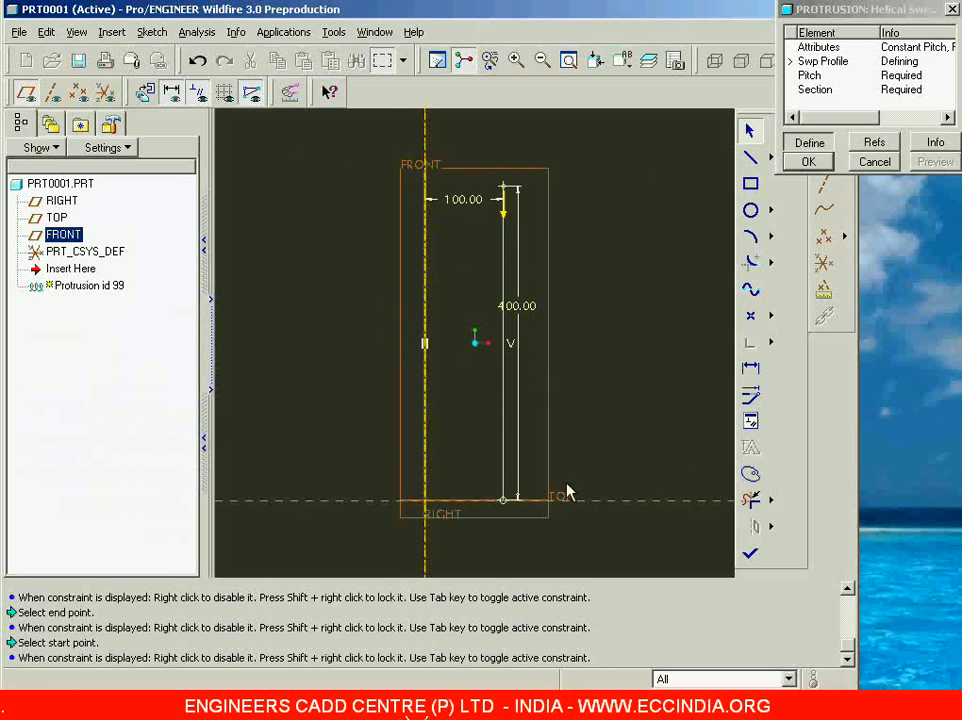
- Make the profile line's lower endpoint the start point and reset the line's distance from the centerline to 100
left_click_drag(504, 500, 503, 500)
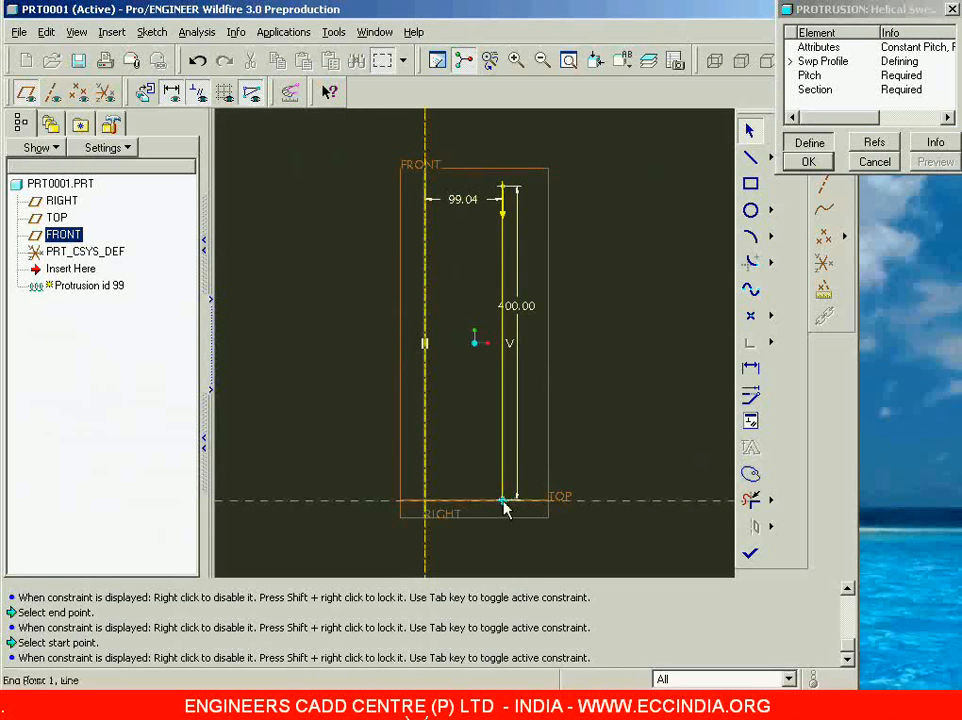
right_click(563, 458)
key("Escape")
double_click(464, 200)
type("100")
key("Return")
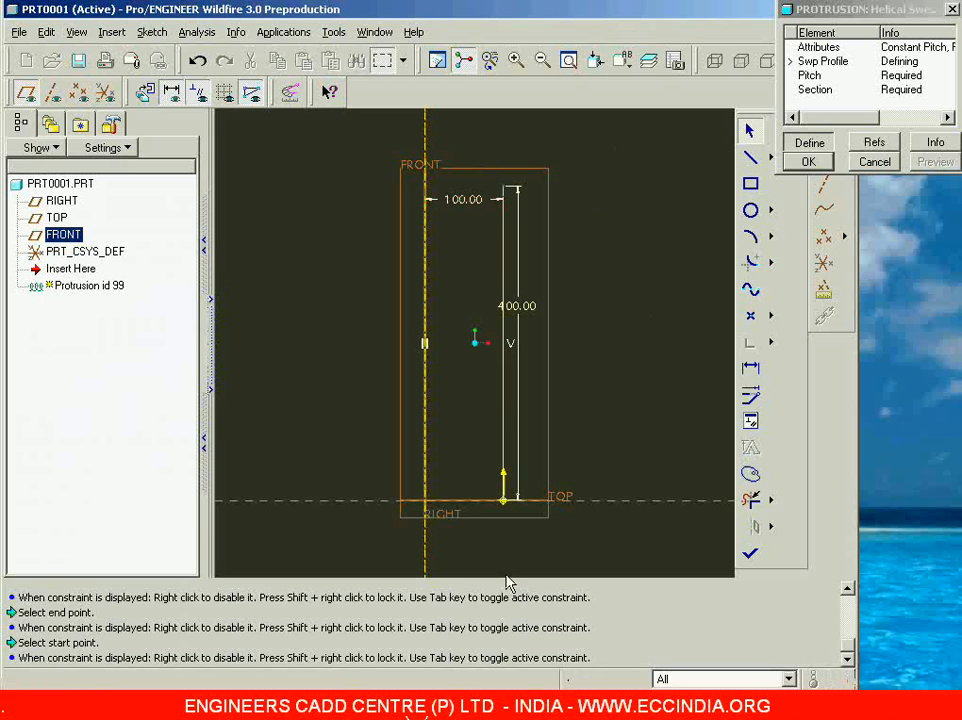
- Finish the sweep profile sketch and set the helix pitch to 100
left_click(752, 553)
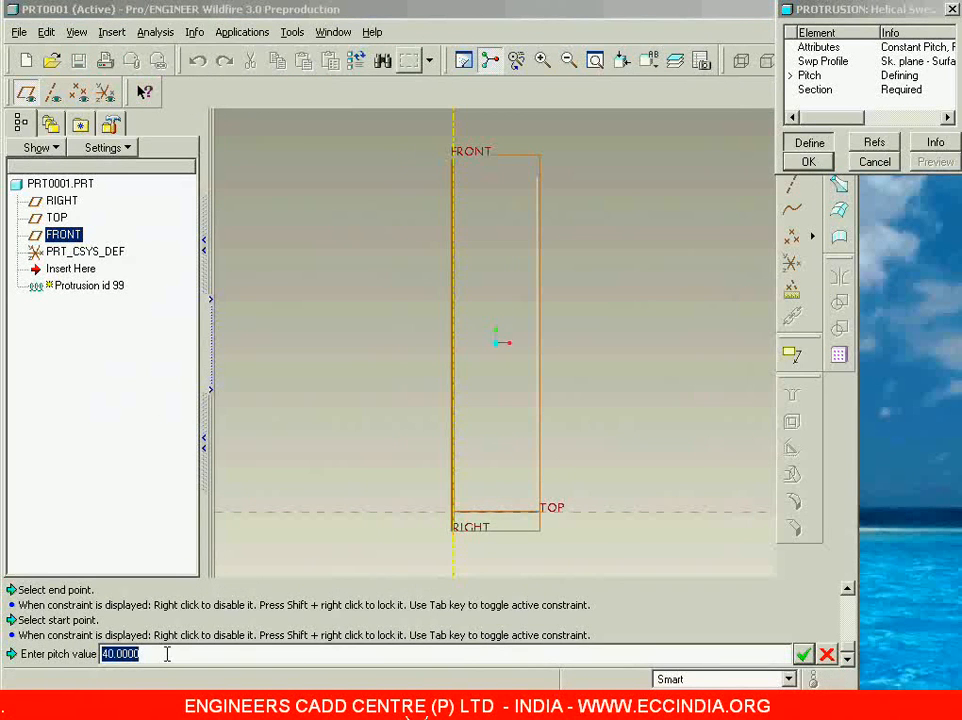
type("100")
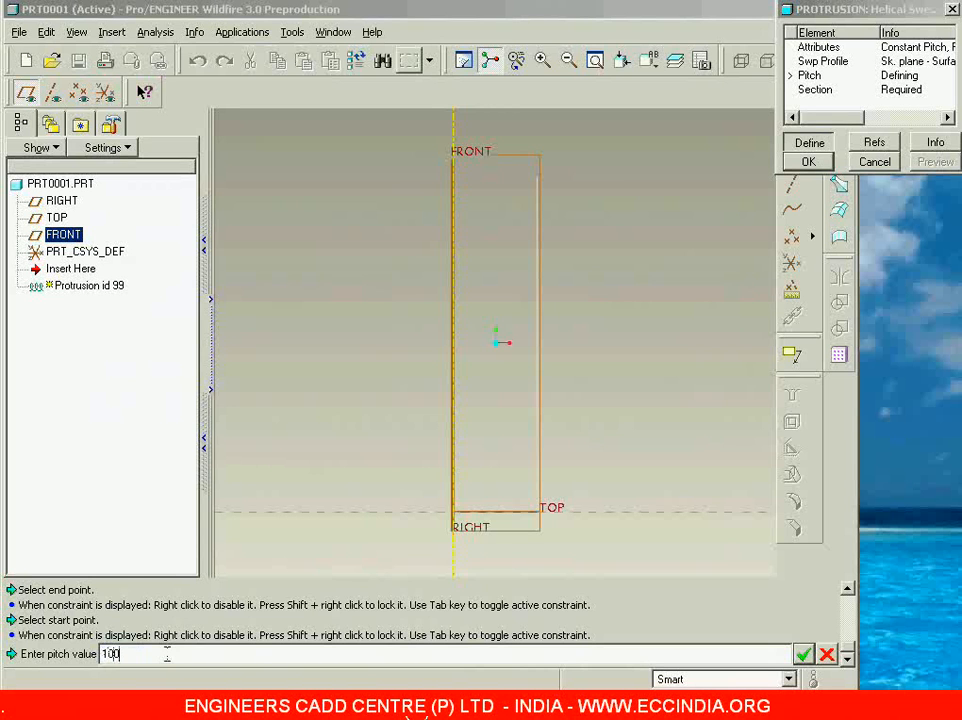
key("Return")
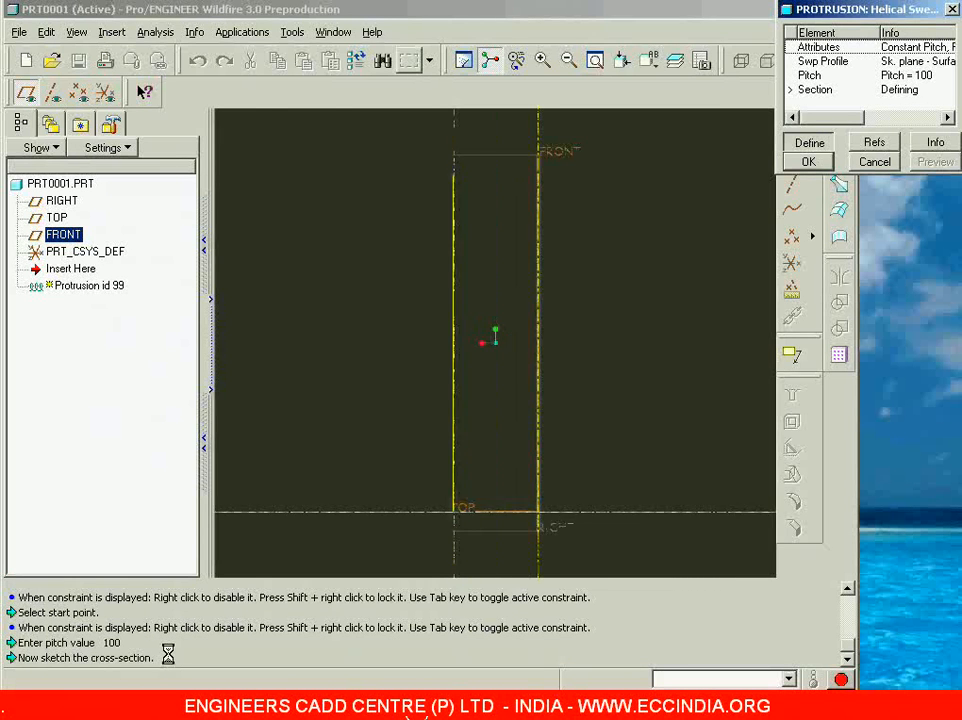
- Sketch the cross-section circle centered on the profile's start point and set its diameter to 30
left_click(751, 211)
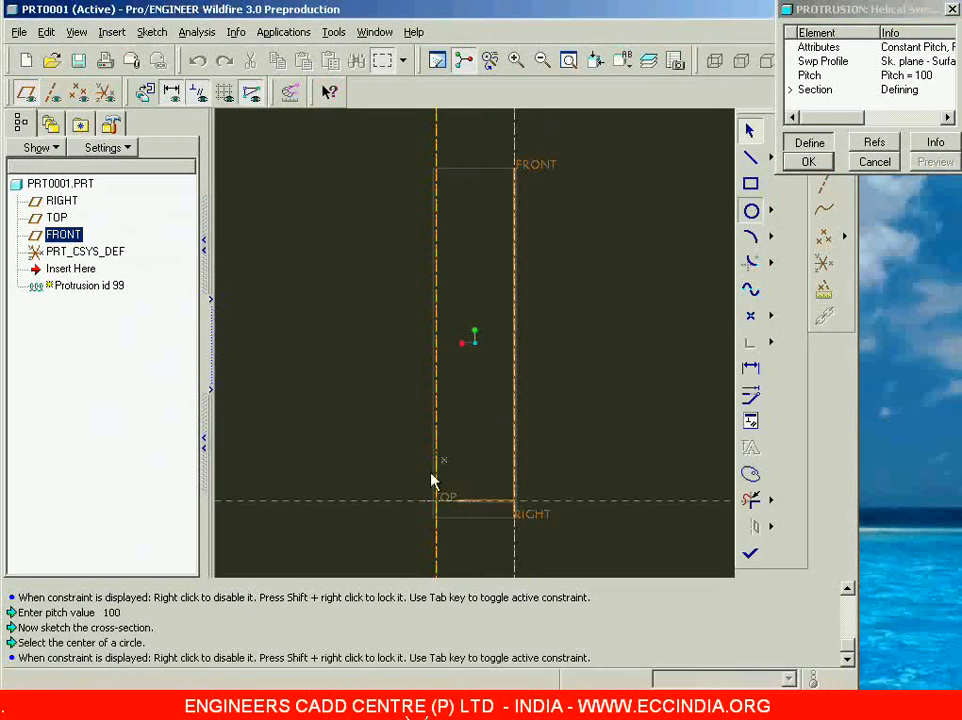
left_click(436, 501)
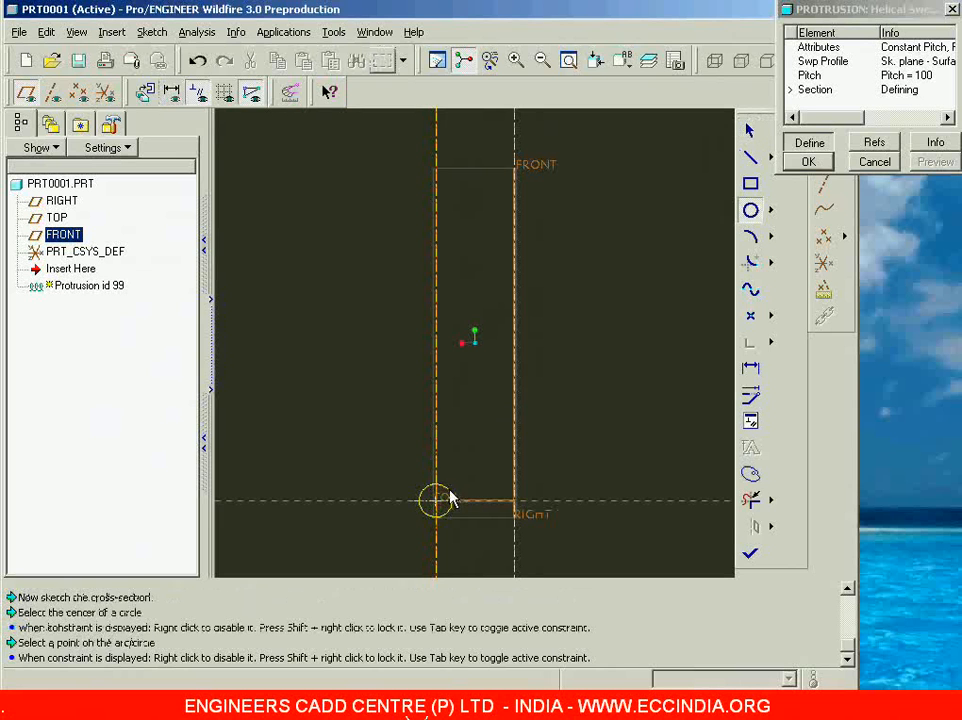
left_click(450, 497)
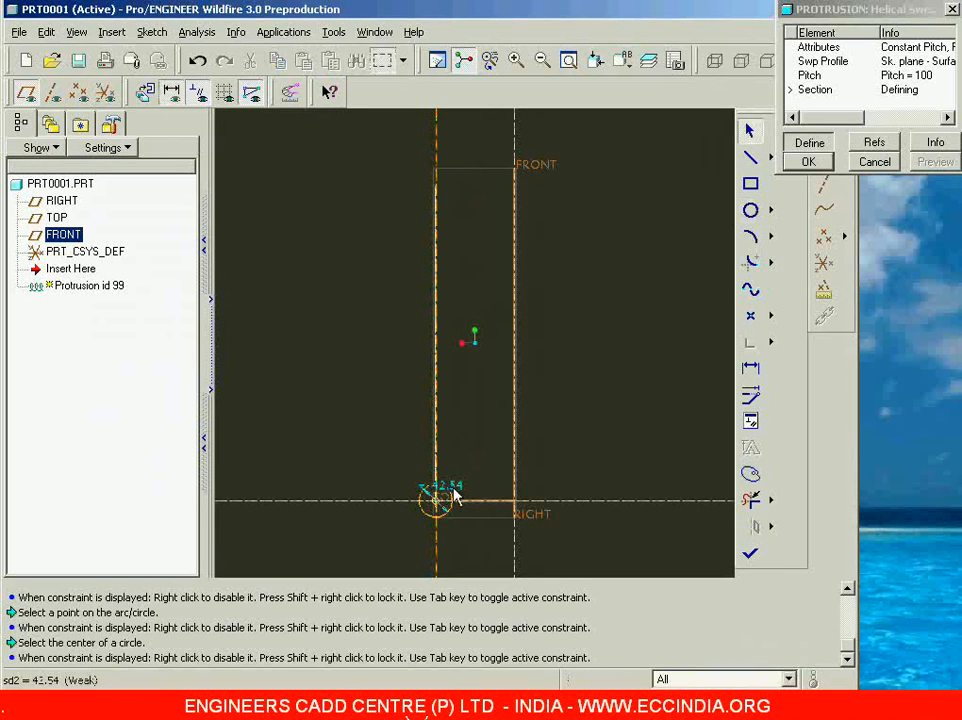
double_click(453, 490)
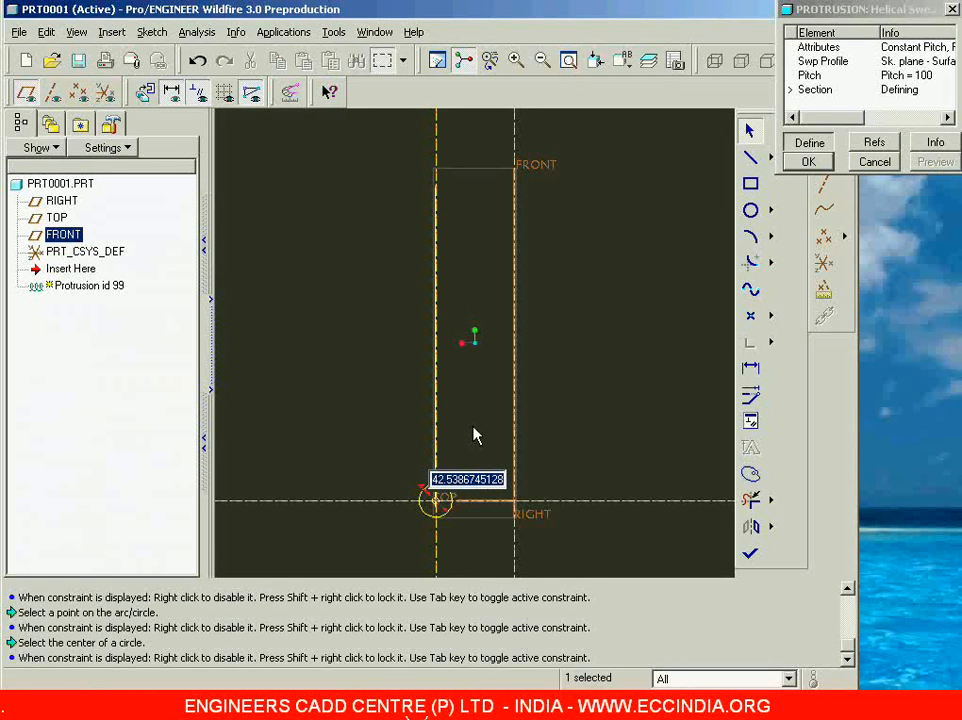
type("30")
key("Return")
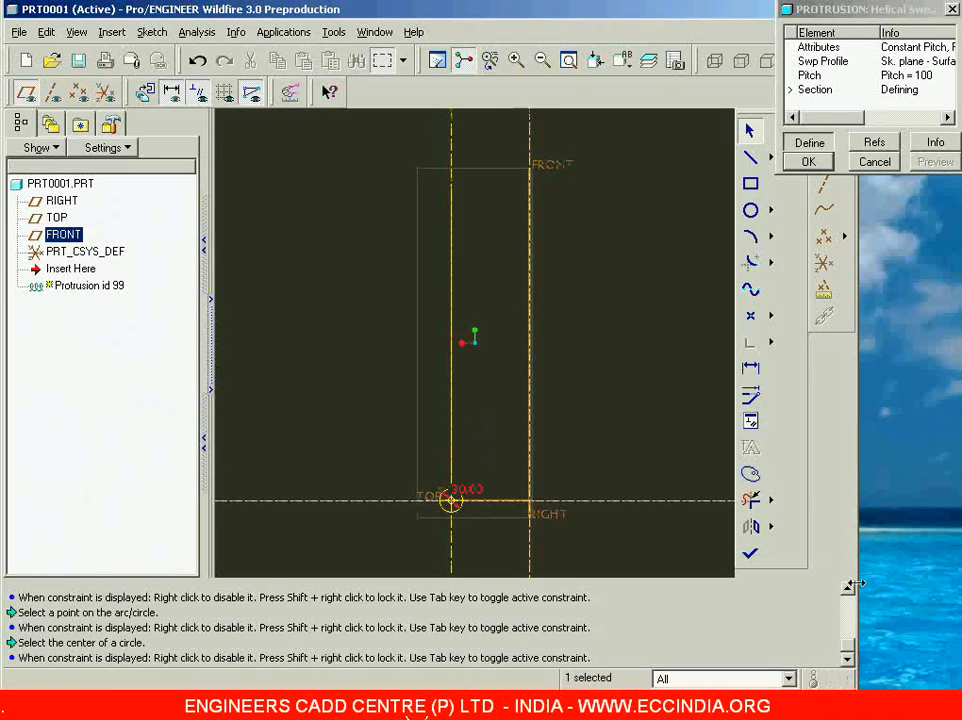
- Finish the cross-section sketch and preview the helical sweep protrusion
left_click(752, 553)
mouse_move(873, 8)
left_mouse_down()
mouse_move(810, 38)
mouse_move(756, 47)
left_mouse_up()
left_click(811, 201)
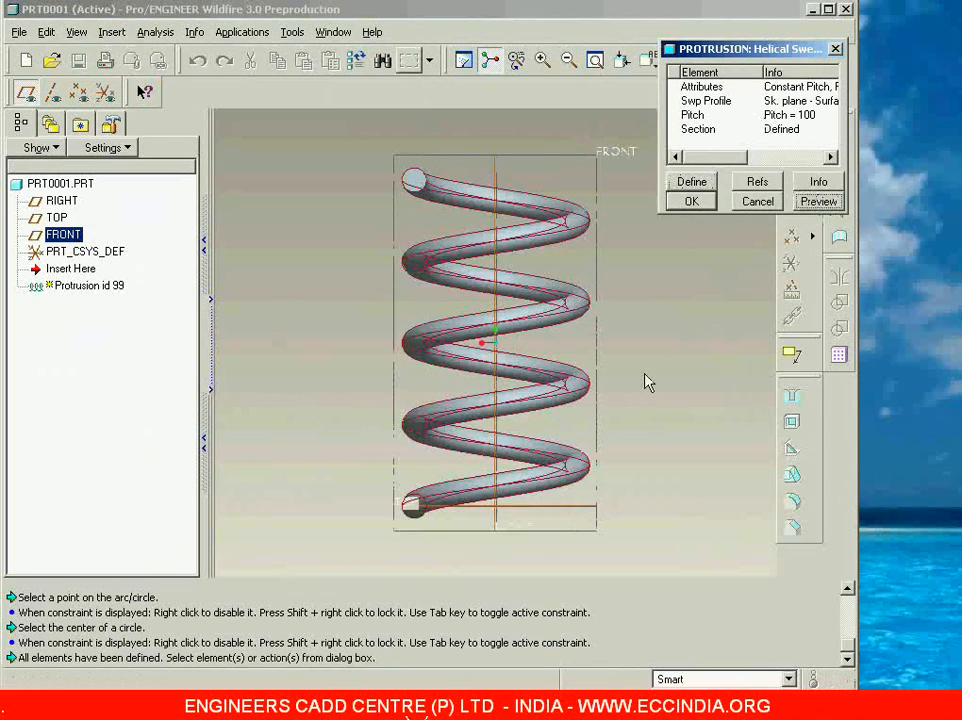
middle_click_drag(615, 330, 625, 371, "ctrl")
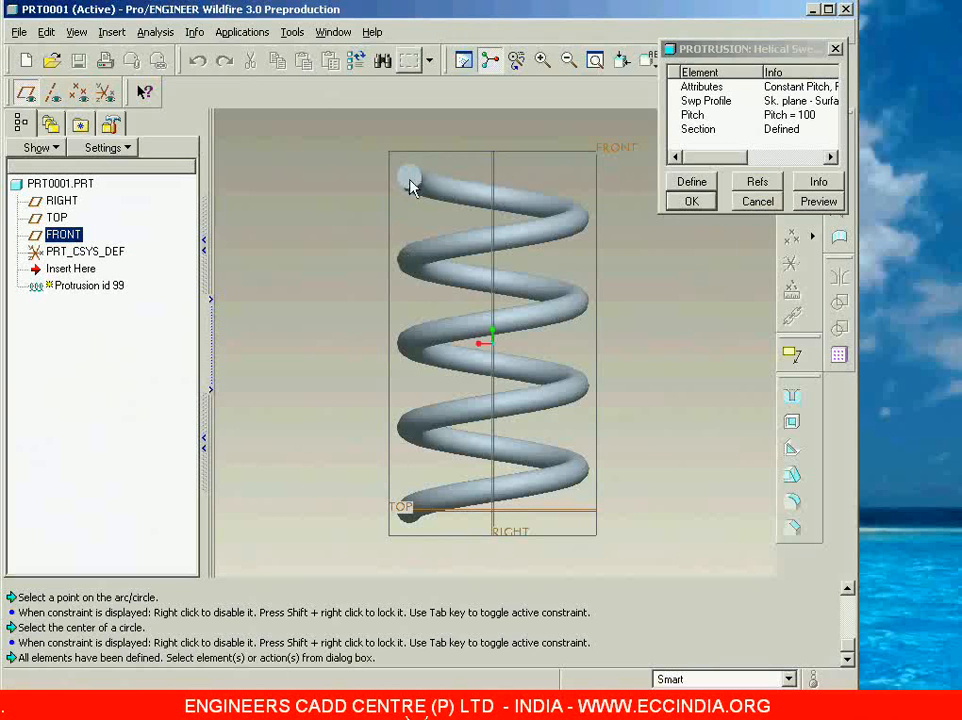
- Redefine the helical sweep's pitch as 200 and preview the coil
left_click(705, 115)
left_click(691, 182)
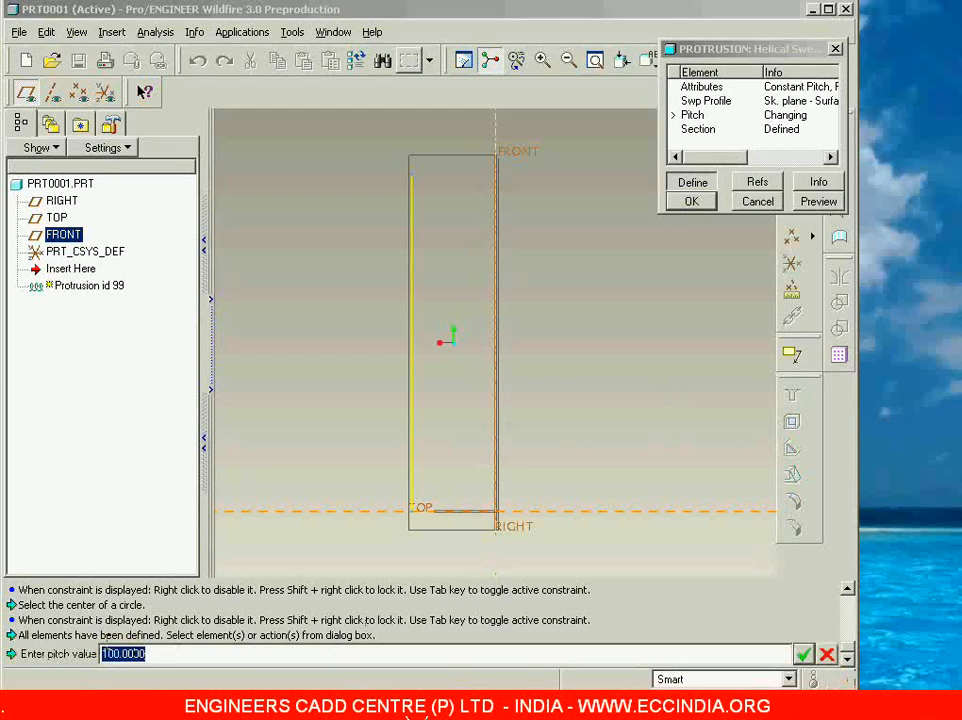
type("2")
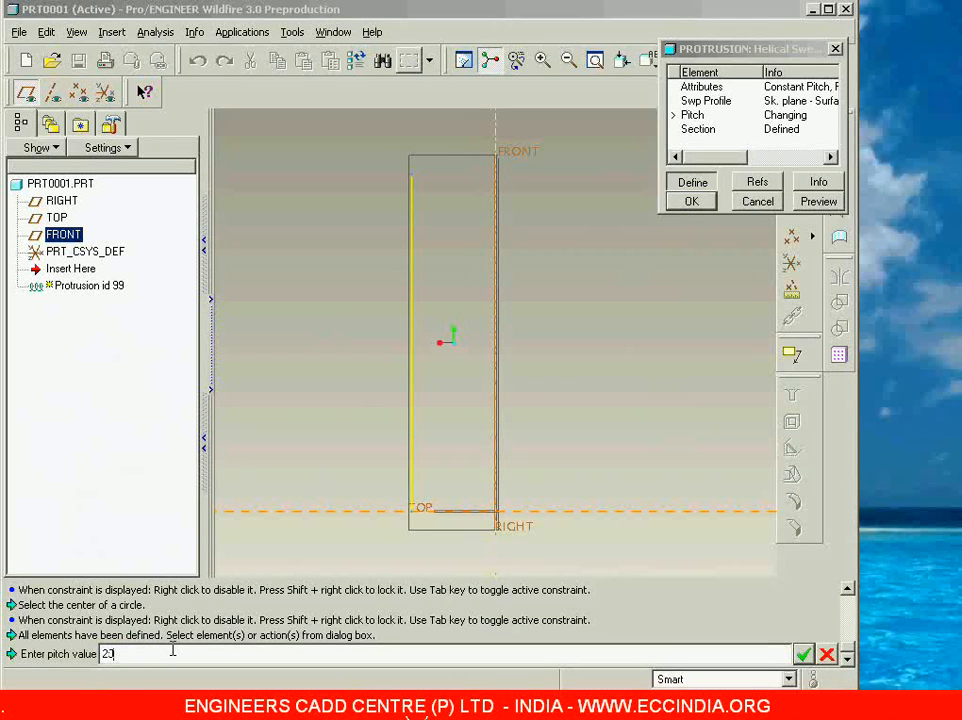
type("00")
key("Return")
left_click(816, 201)
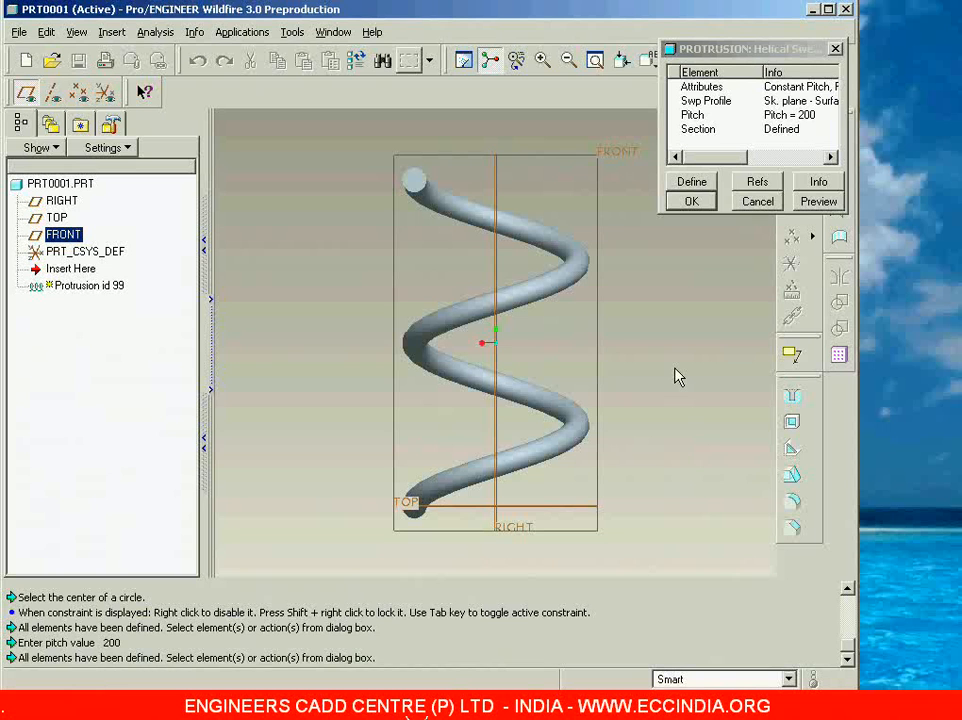
- Redefine the helical sweep's pitch as 300 and preview the coil
left_click(693, 116)
left_click(697, 183)
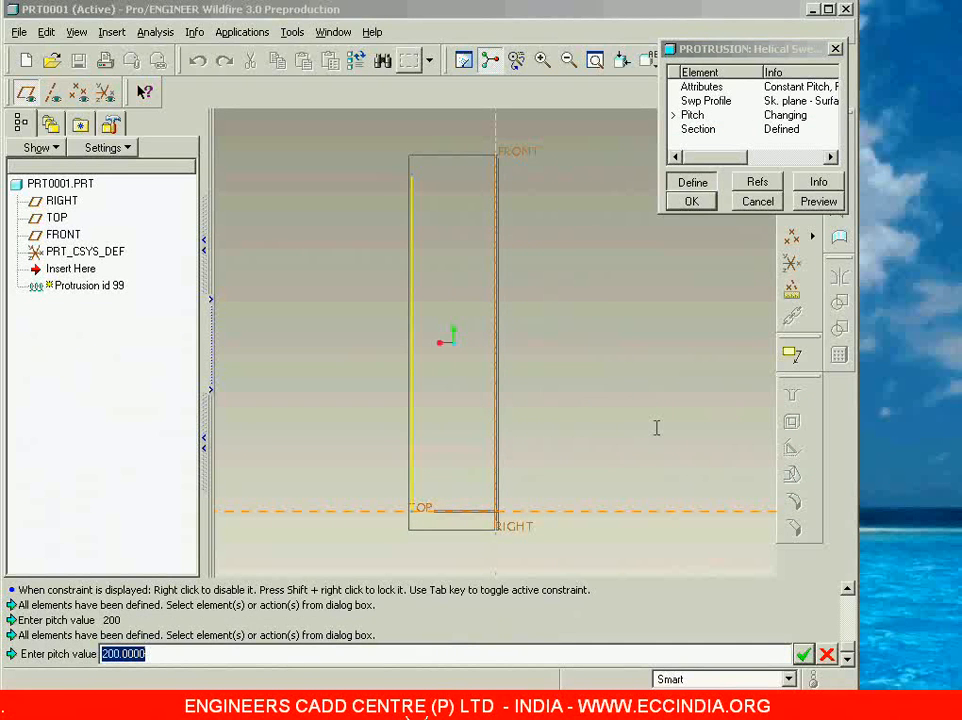
type("3")
key("Return")
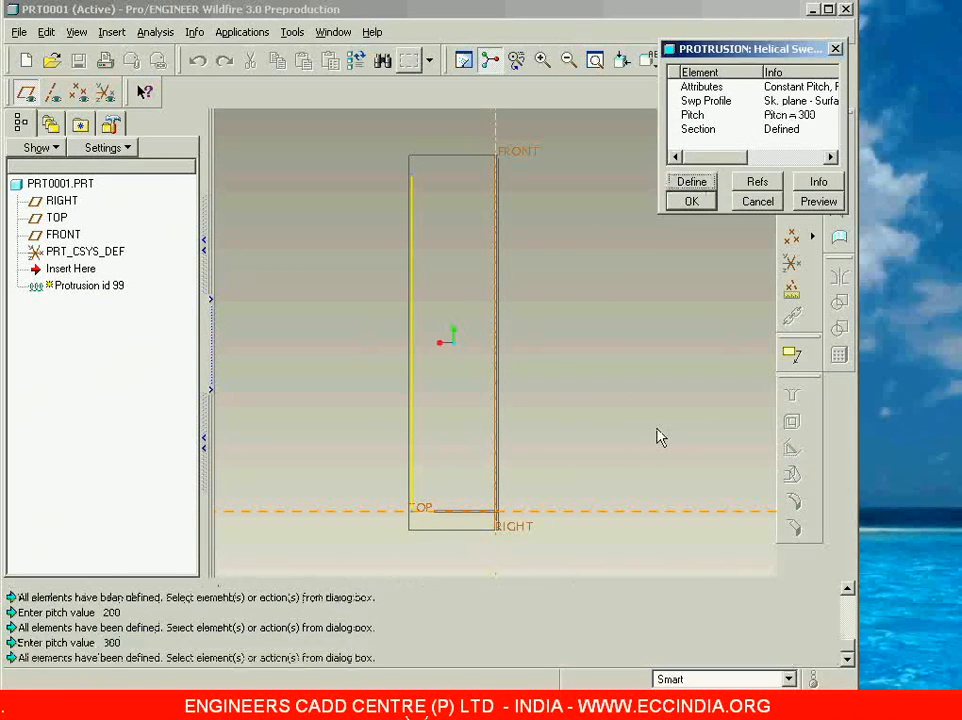
left_click(830, 201)
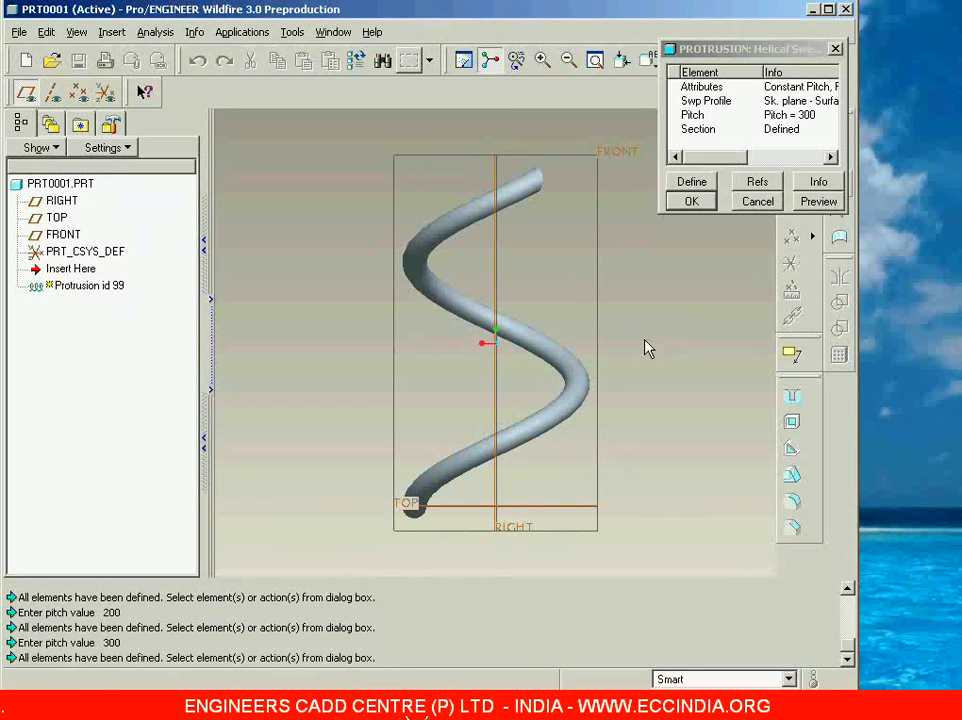
- Redefine the helical sweep's pitch as 40 and preview the coil
left_click(693, 115)
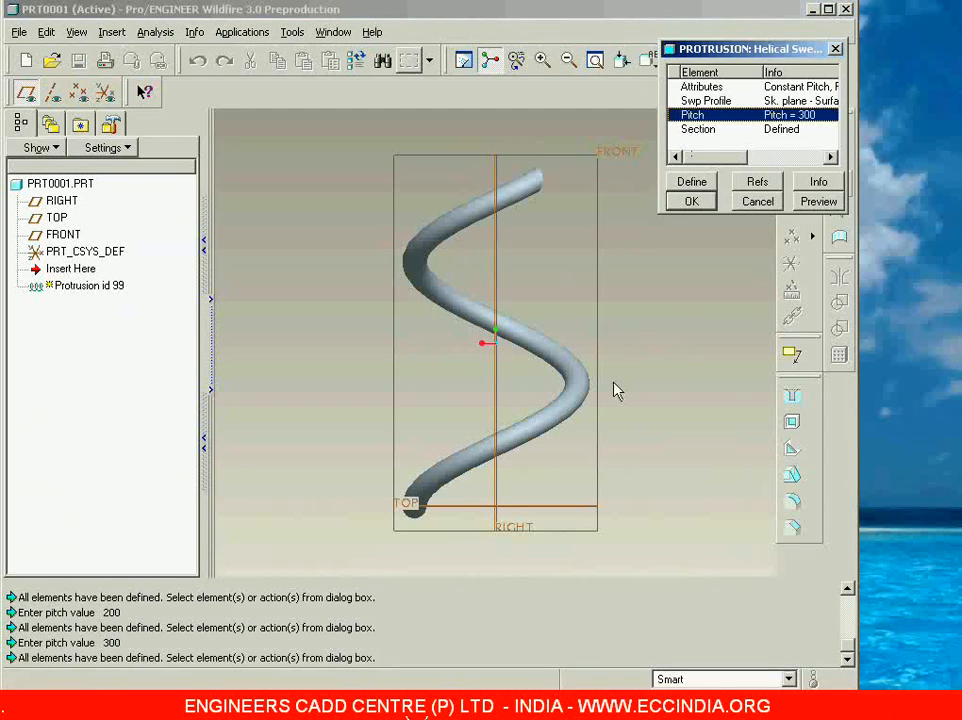
left_click(695, 183)
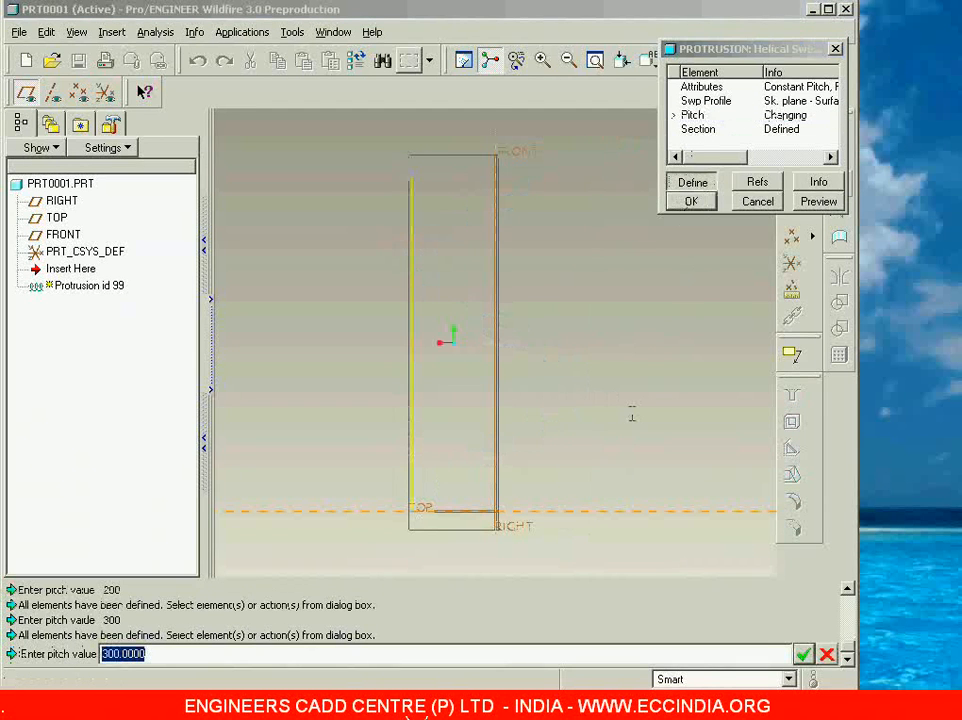
type("4")
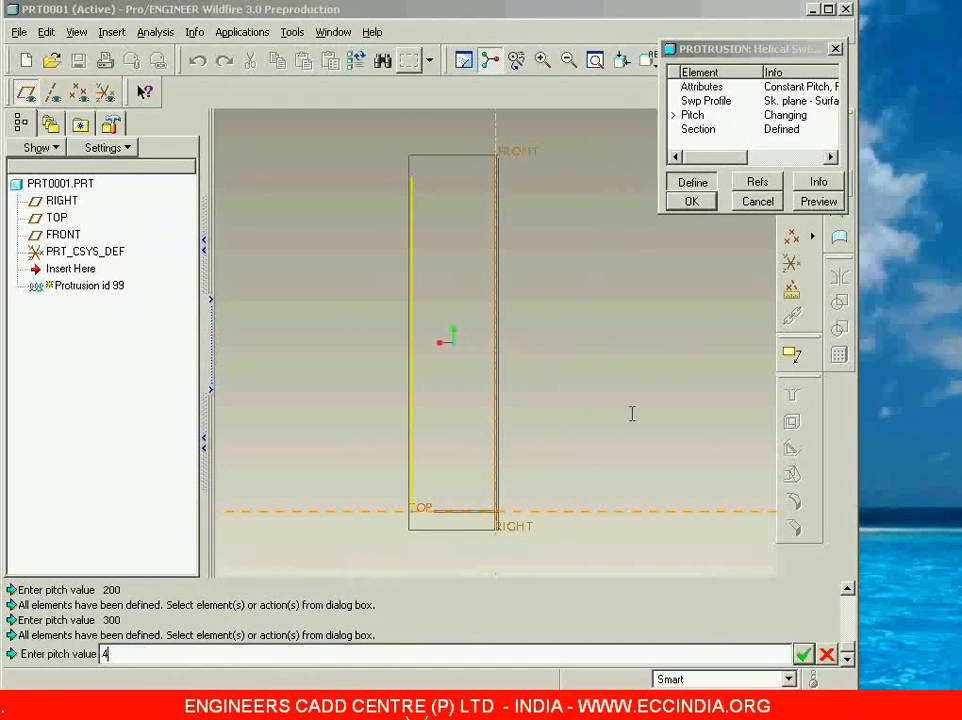
key("Return")
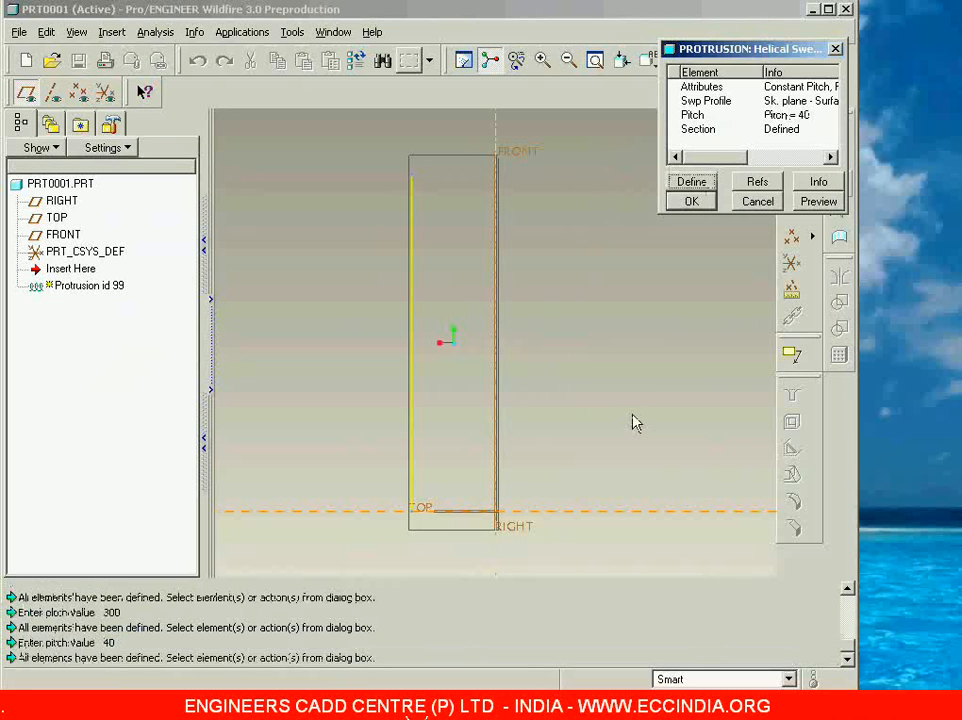
left_click(817, 201)
mouse_move(652, 347)
middle_mouse_down("ctrl")
mouse_move(652, 446)
mouse_move(655, 385)
middle_mouse_up("ctrl")
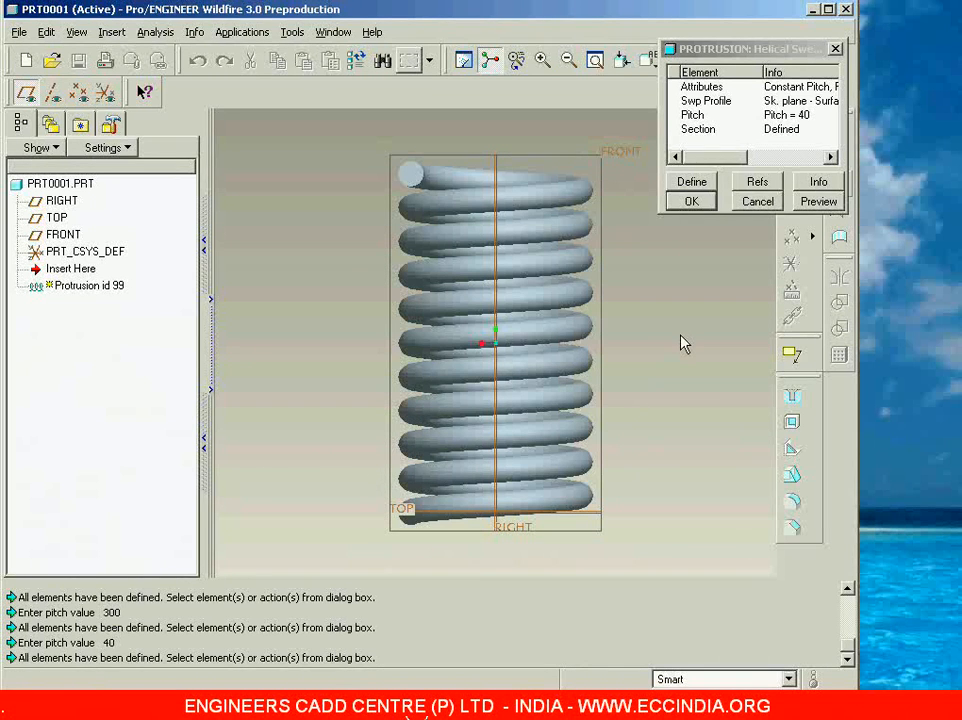
- Change the helical sweep's attributes from right-handed to left-handed and preview the coil
key("ctrl+d")
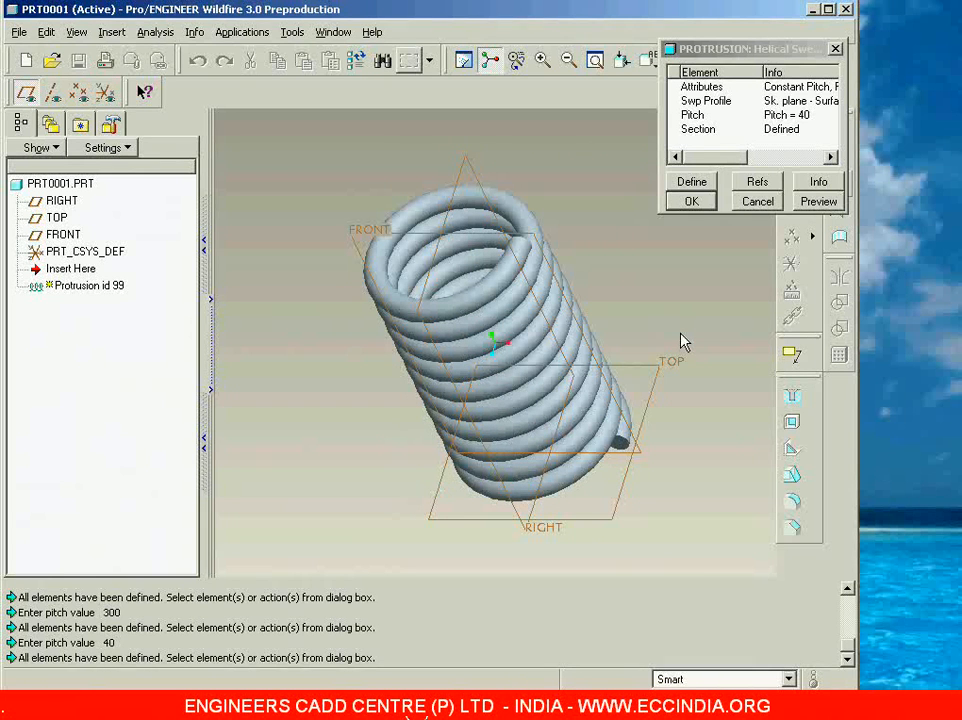
left_click(620, 60)
left_click(659, 143)
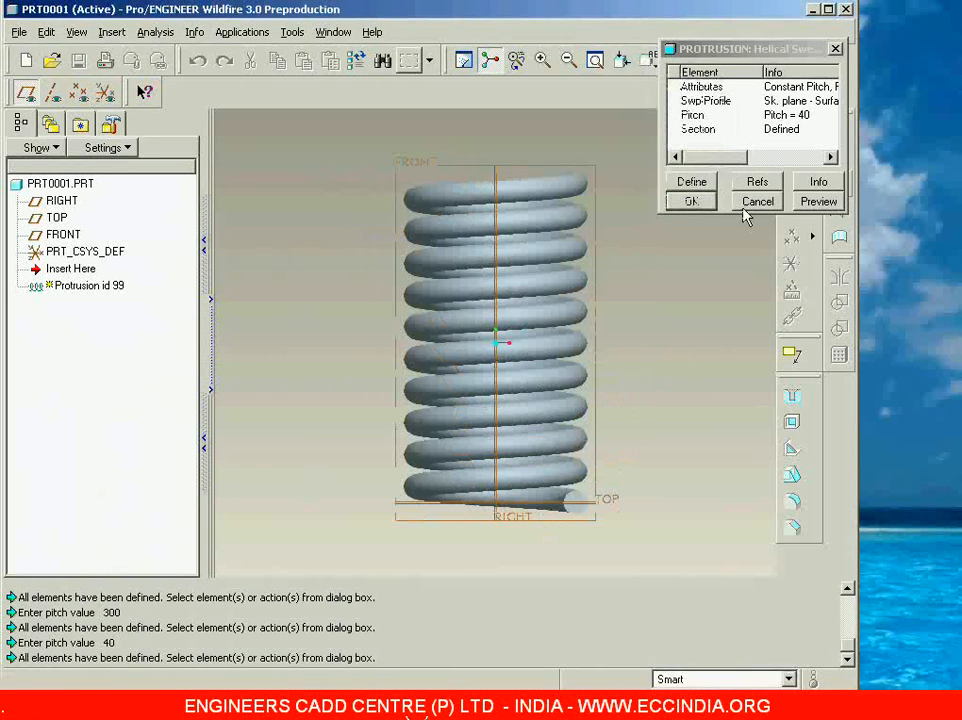
left_click(705, 87)
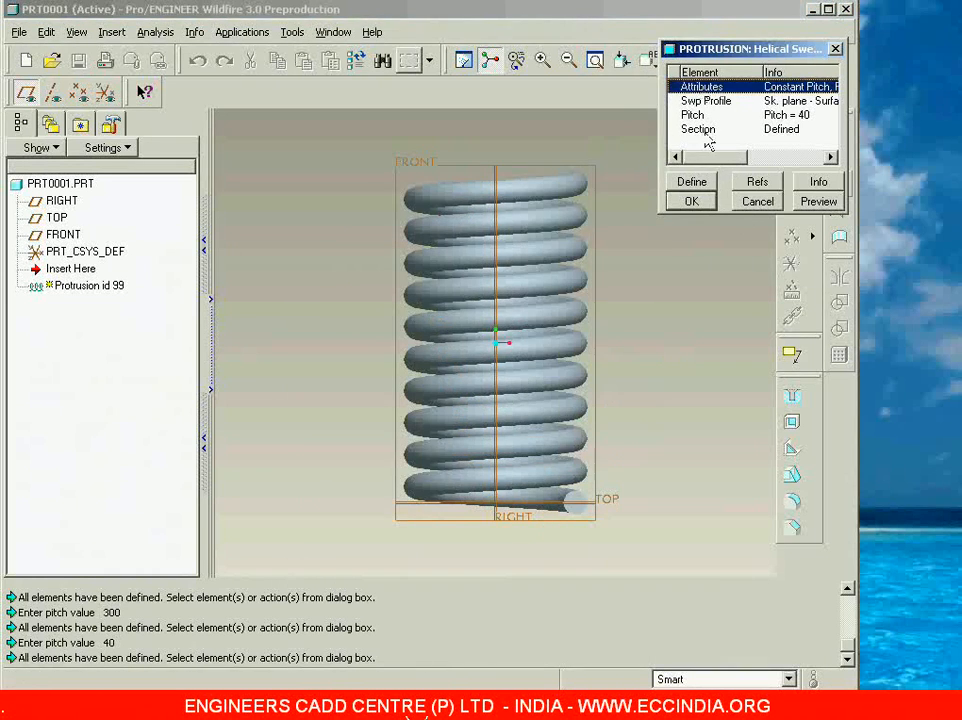
left_click(691, 184)
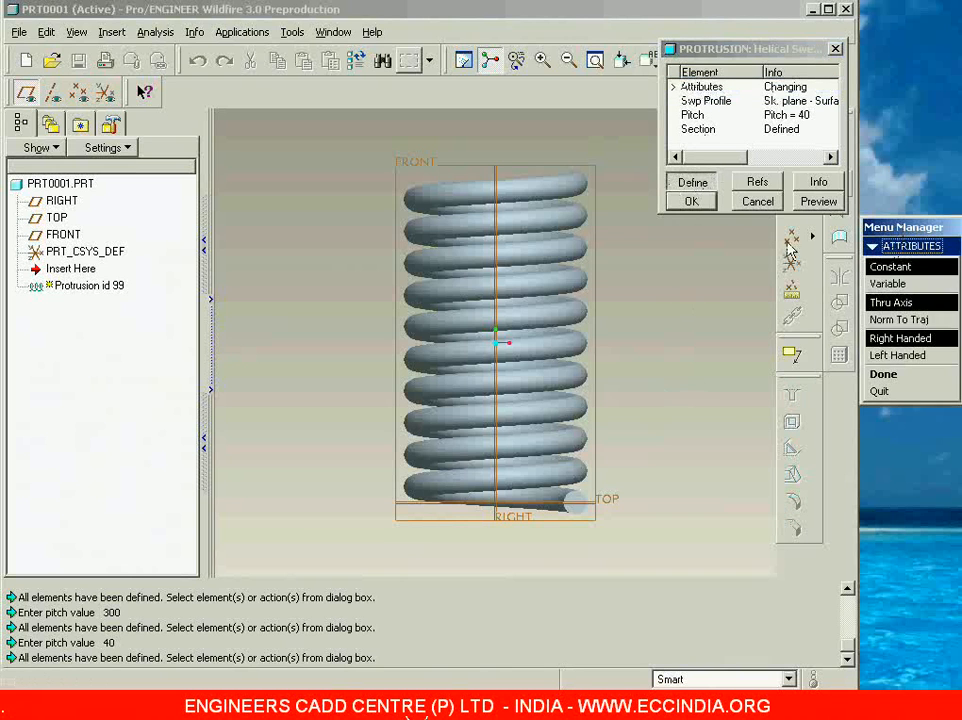
left_click_drag(904, 227, 678, 237)
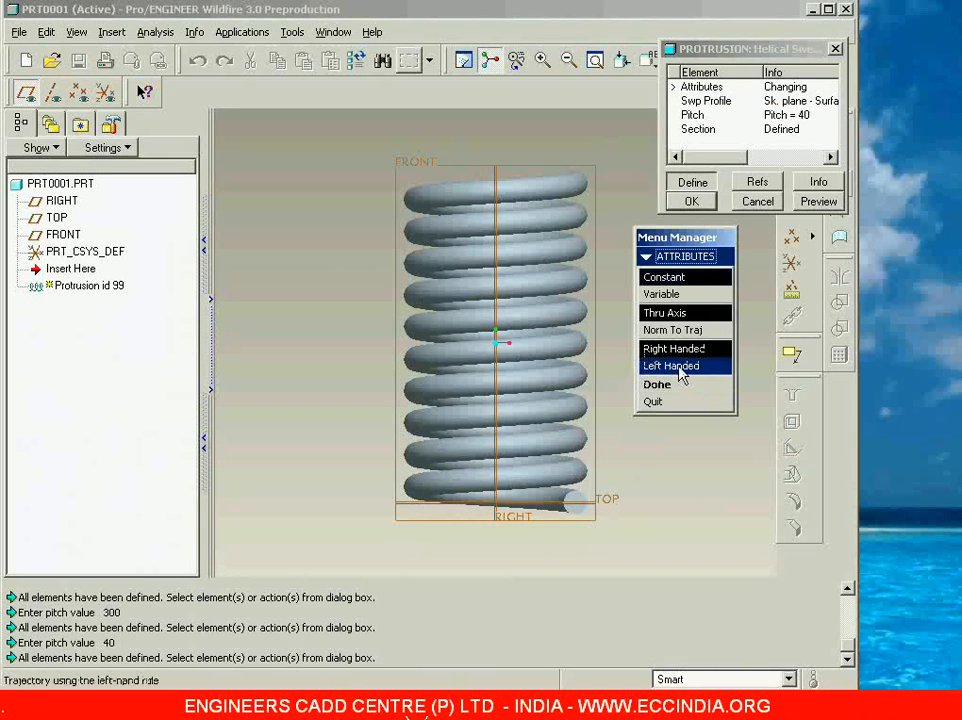
left_click(680, 368)
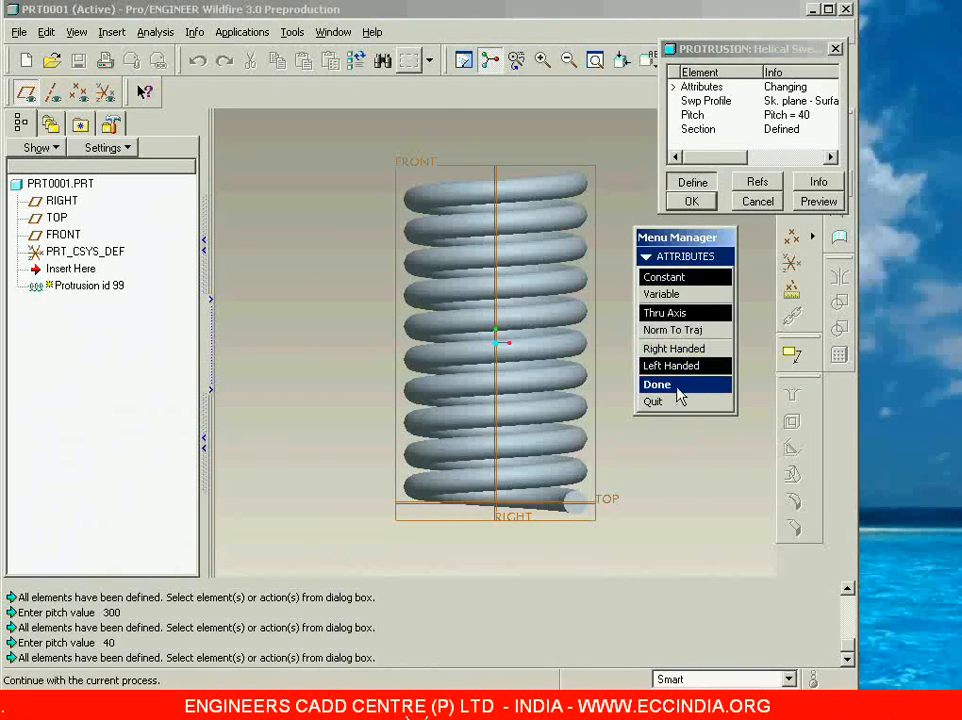
left_click(679, 387)
mouse_move(645, 370)
middle_mouse_down("ctrl")
mouse_move(648, 440)
mouse_move(650, 419)
middle_mouse_up("ctrl")
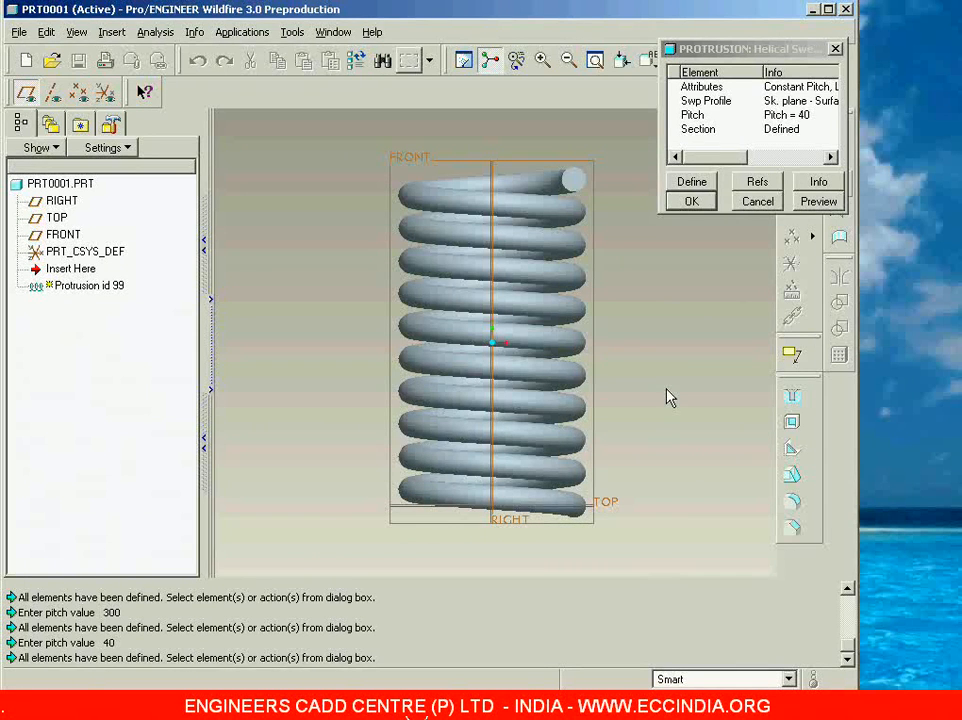
- Reopen the helical sweep's attributes for redefinition
left_click(704, 99)
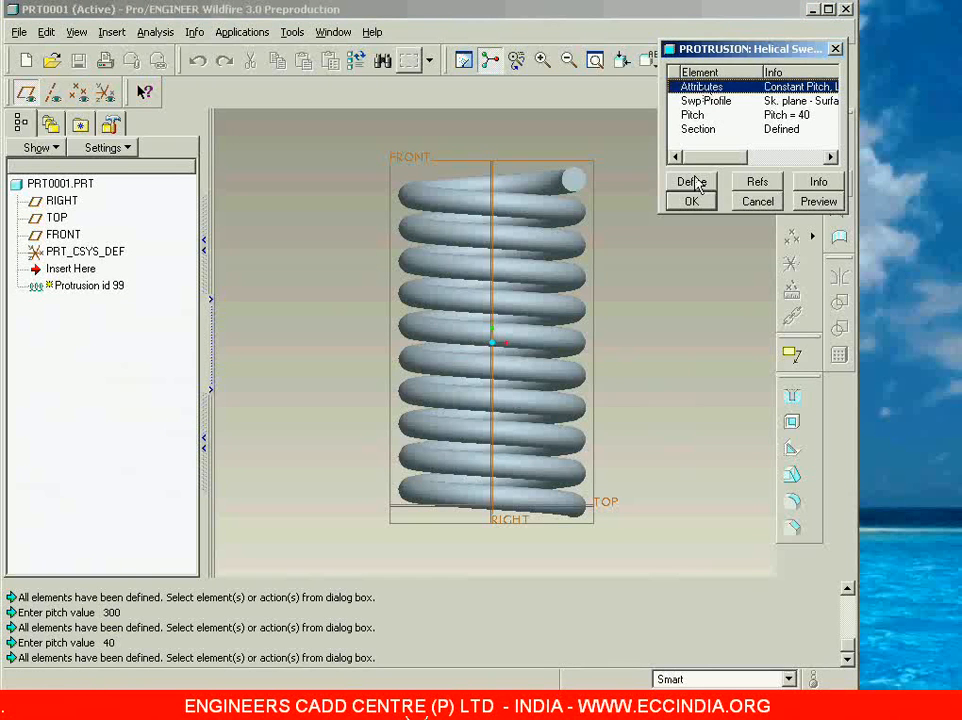
left_click(691, 181)
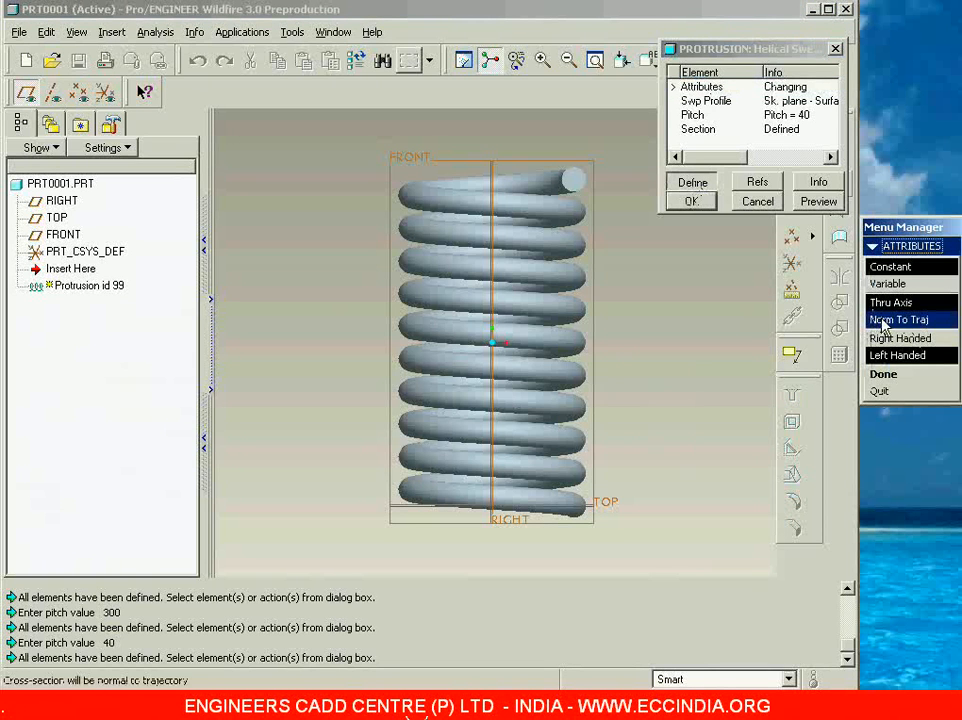